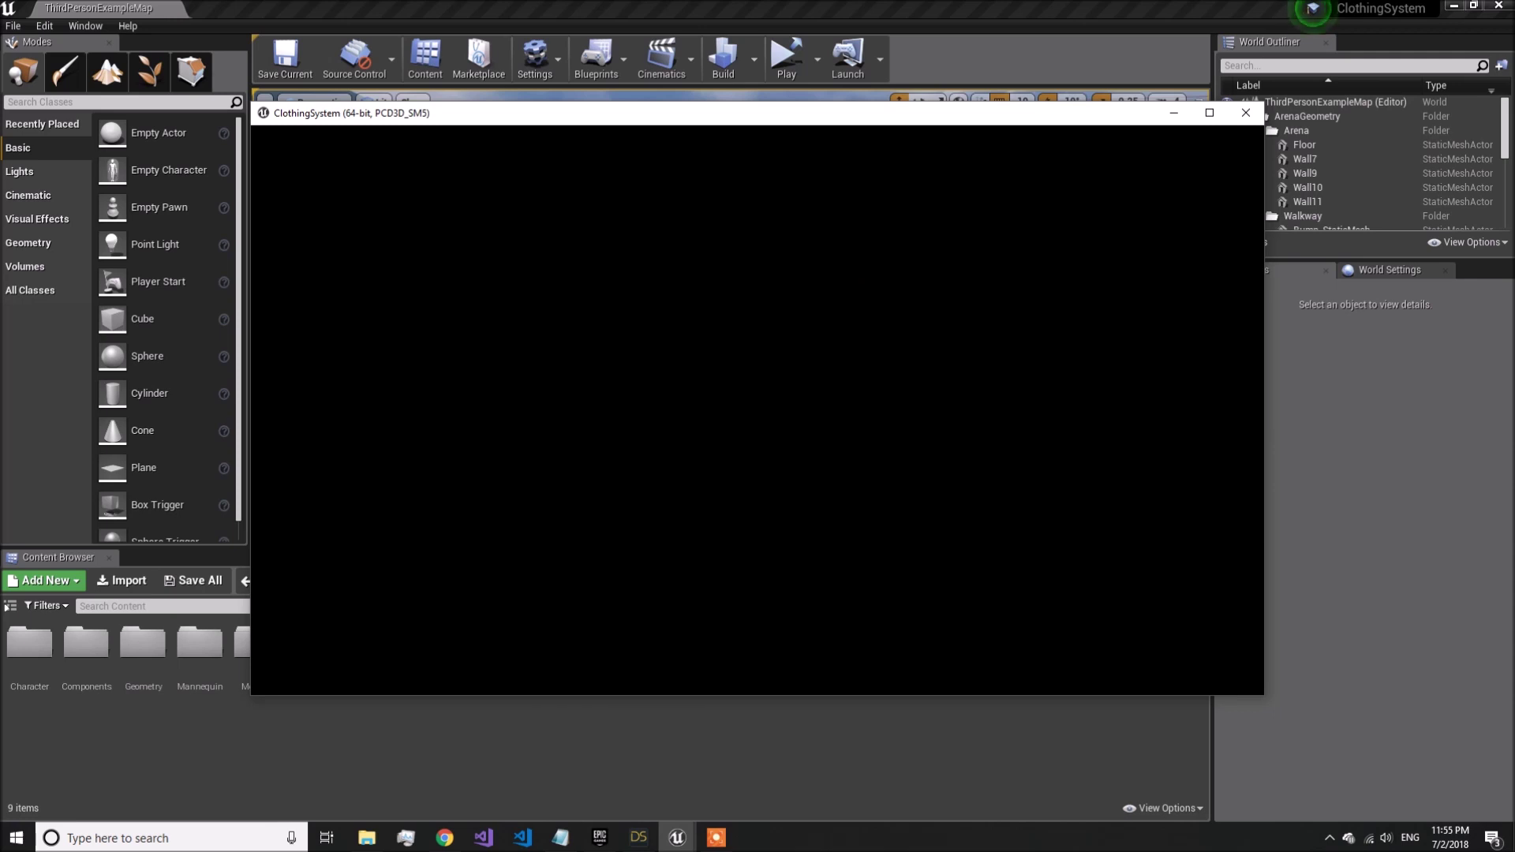
Walk the mannequin through the arena to the wardrobe cube until it is within interaction range.
{"action": "key", "text": "w"}
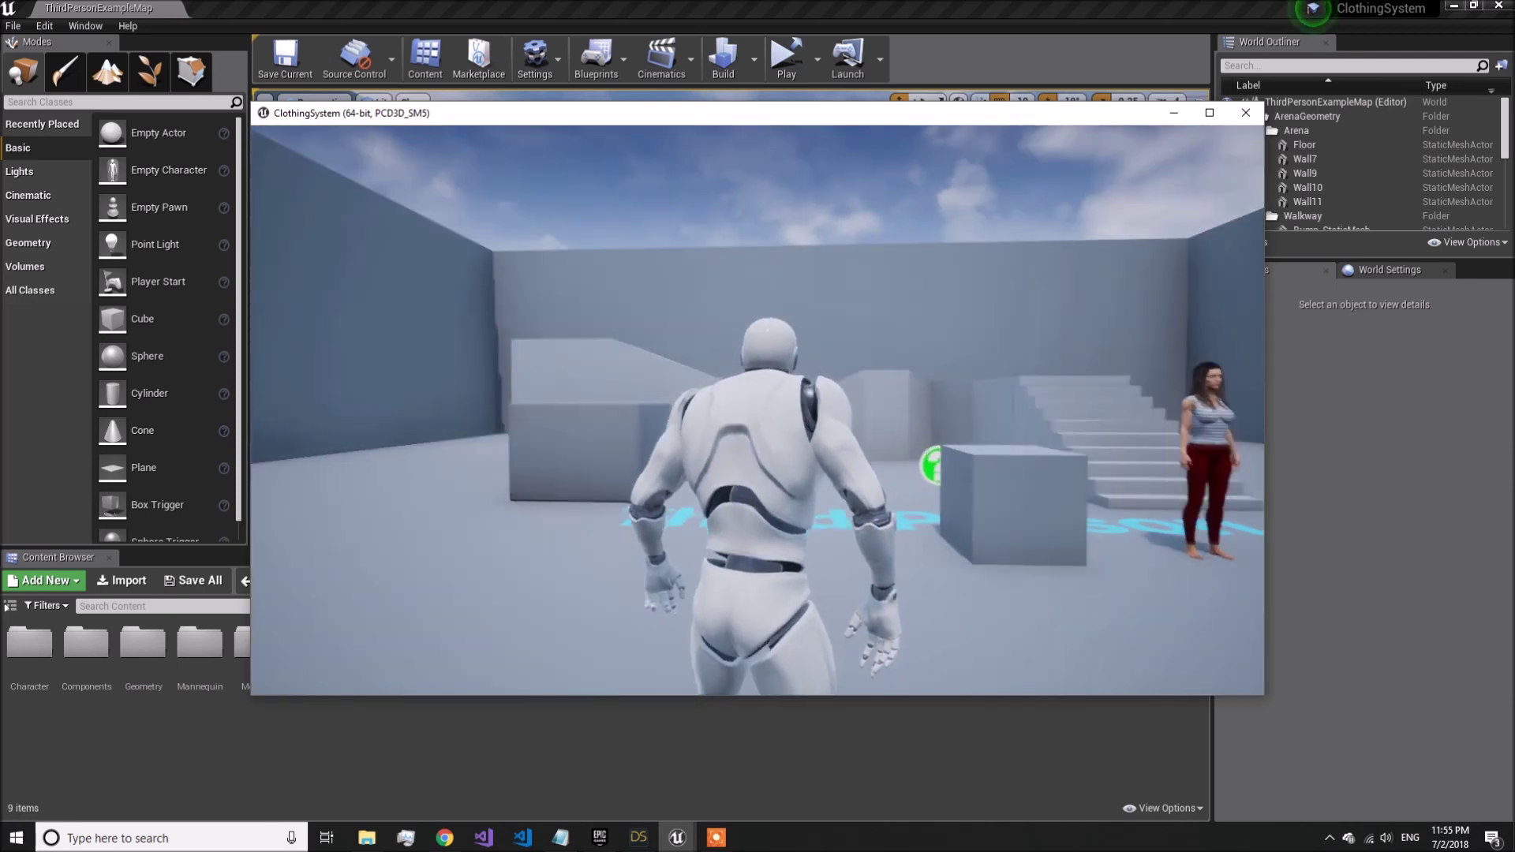
{"action": "key", "text": "w"}
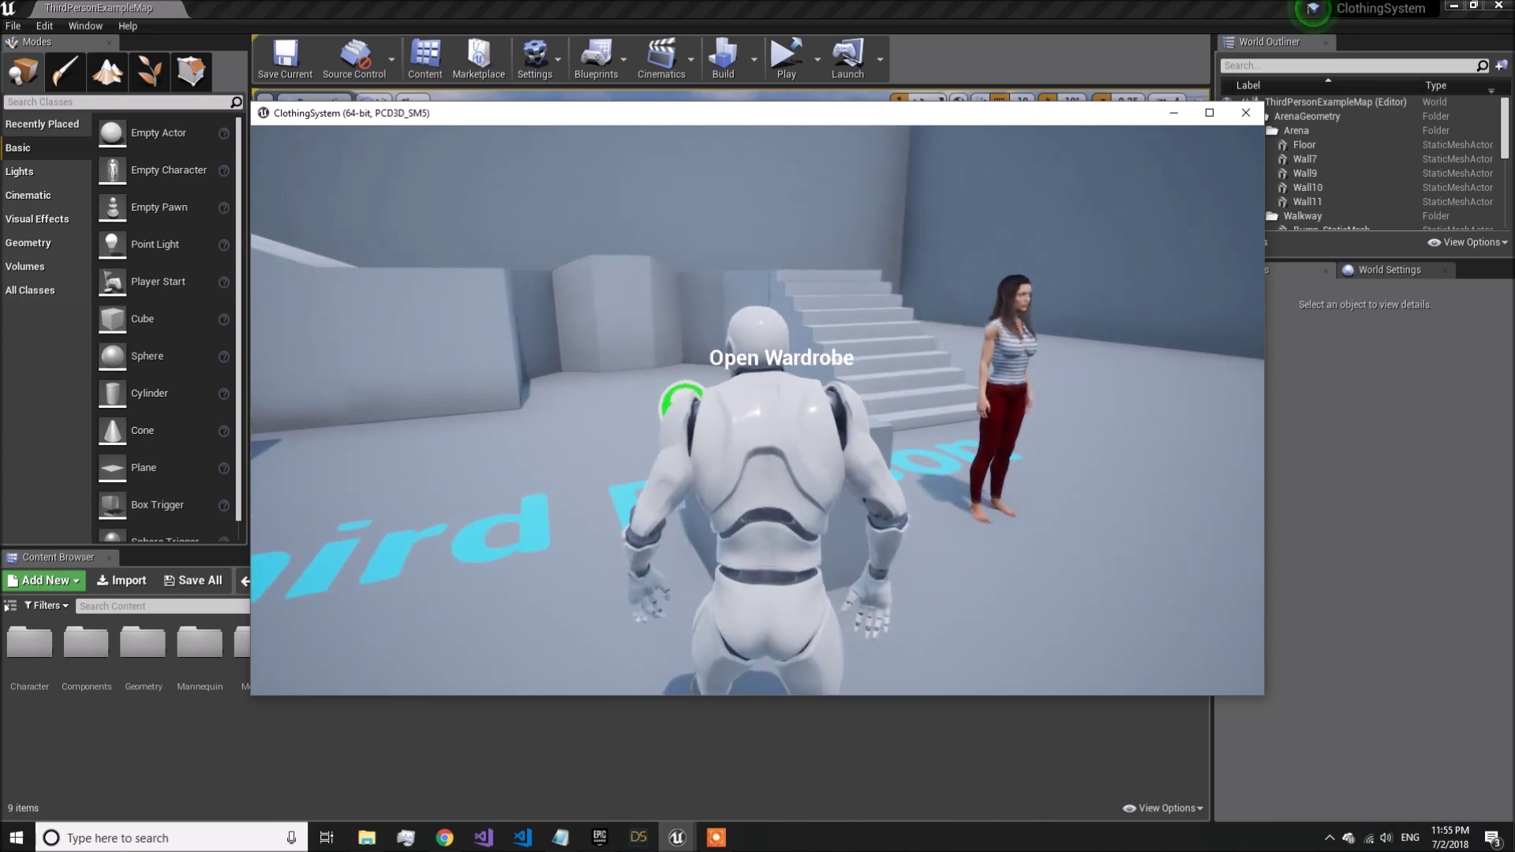
{"action": "key", "text": "d"}
{"action": "key", "text": "w"}
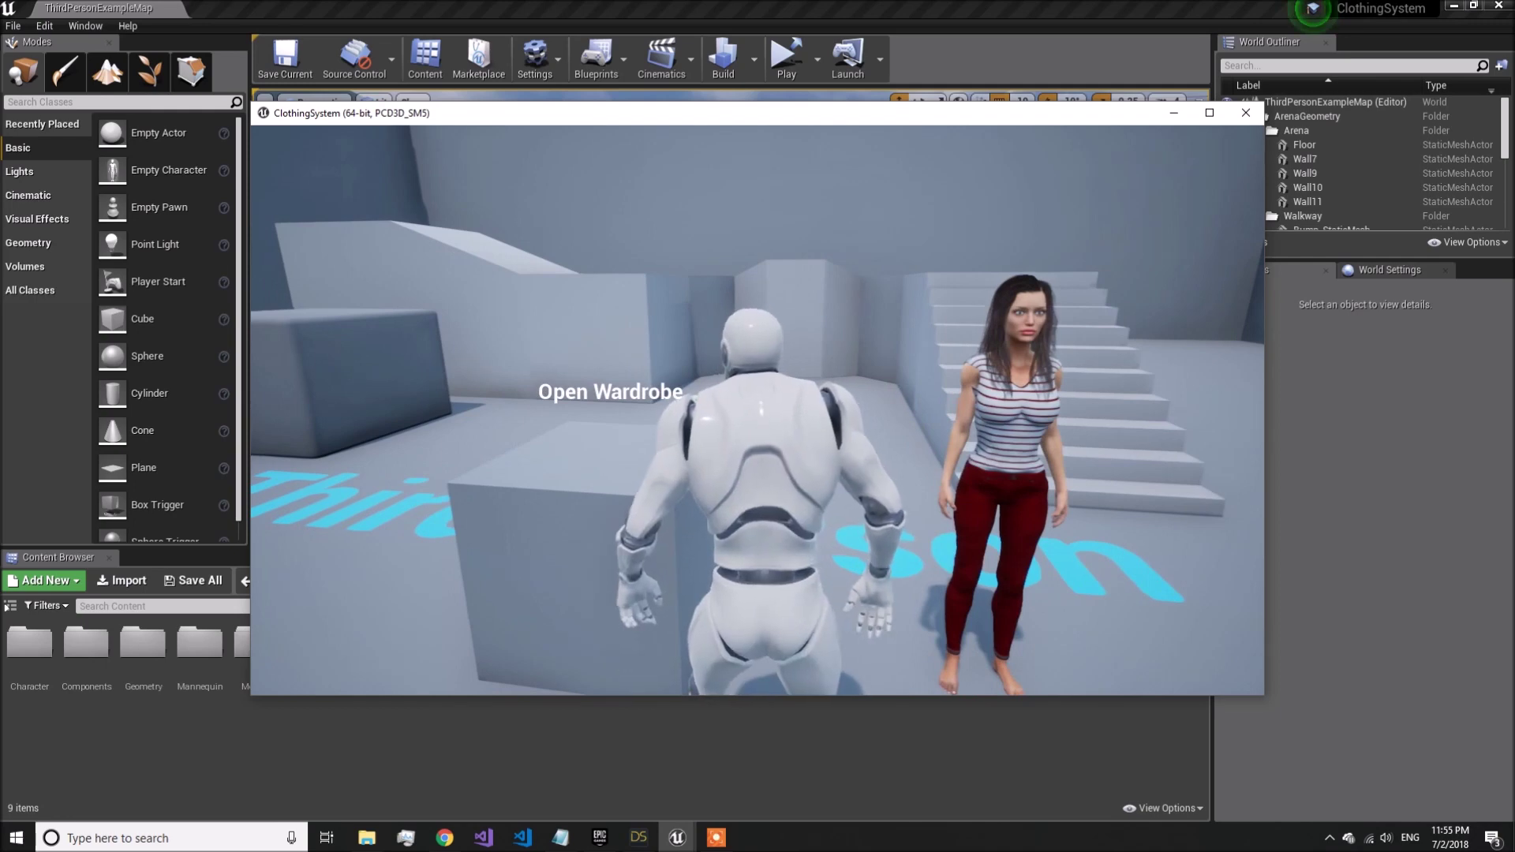
{"action": "key", "text": "a"}
{"action": "key", "text": "w"}
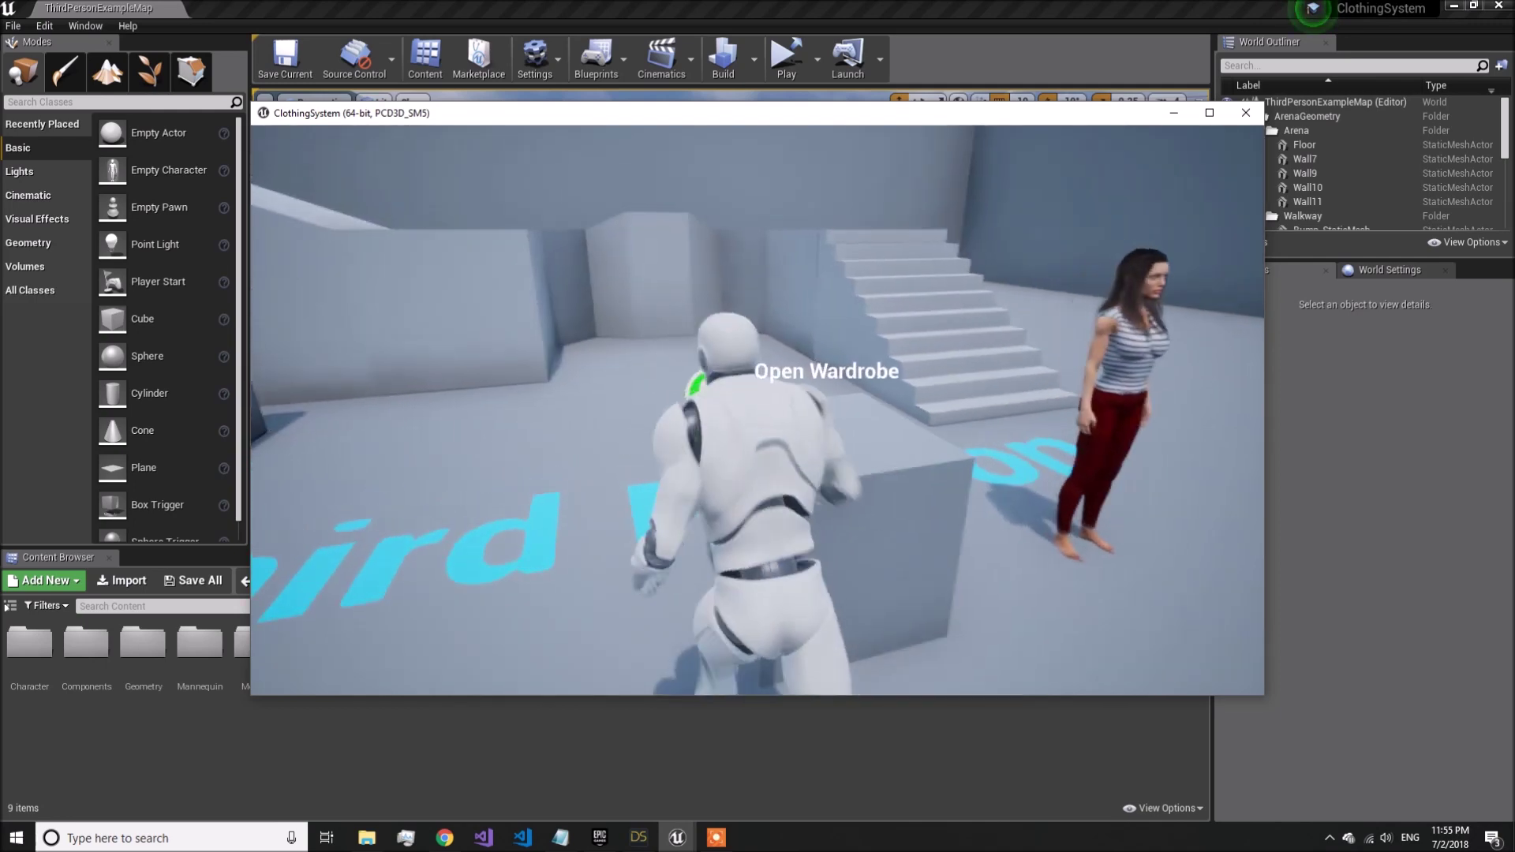
{"action": "key", "text": "w"}
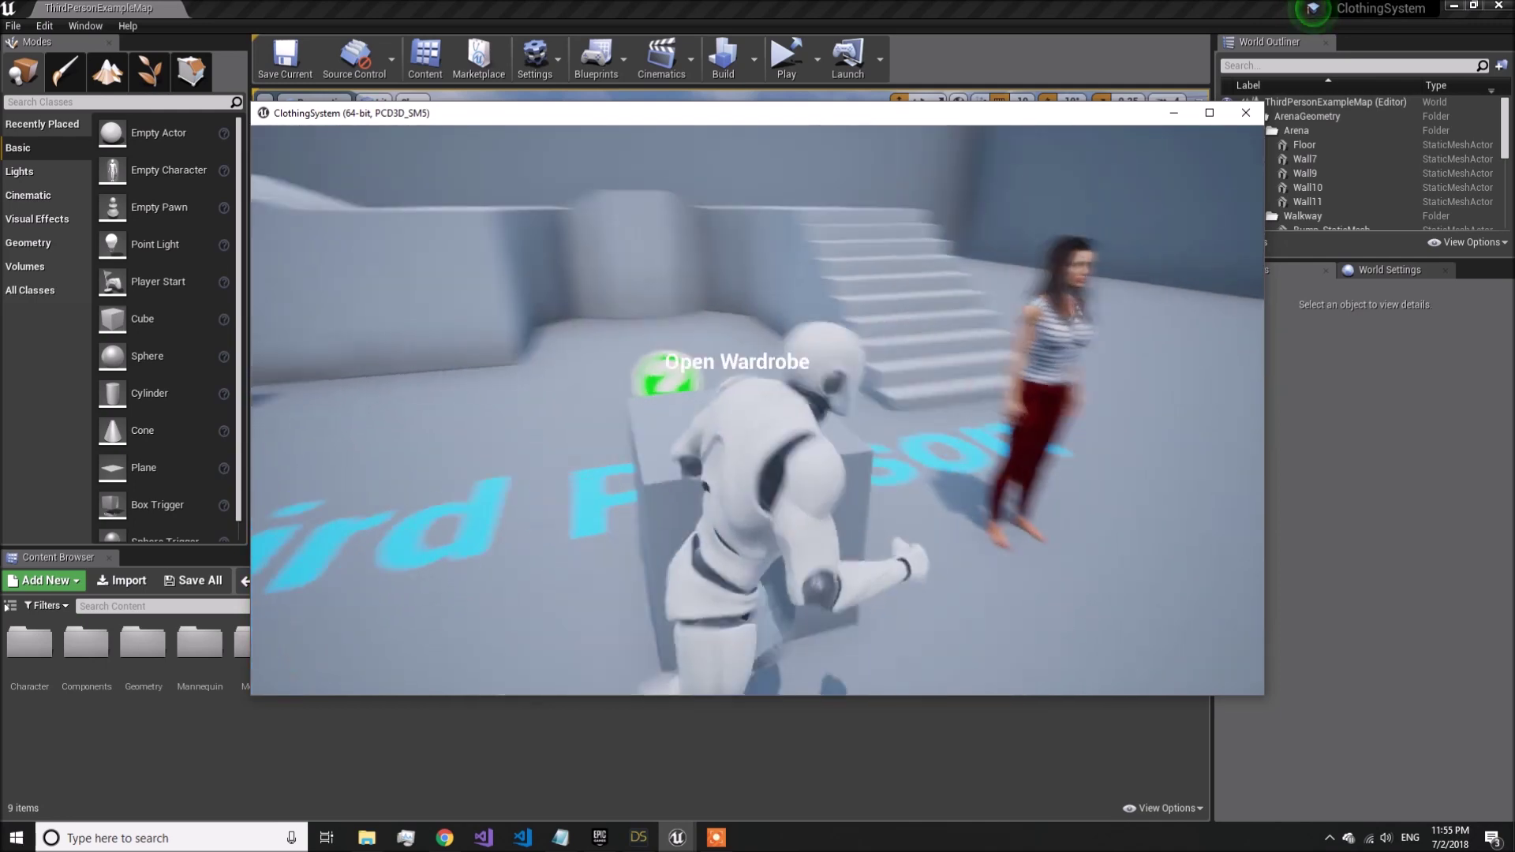
{"action": "key", "text": "a"}
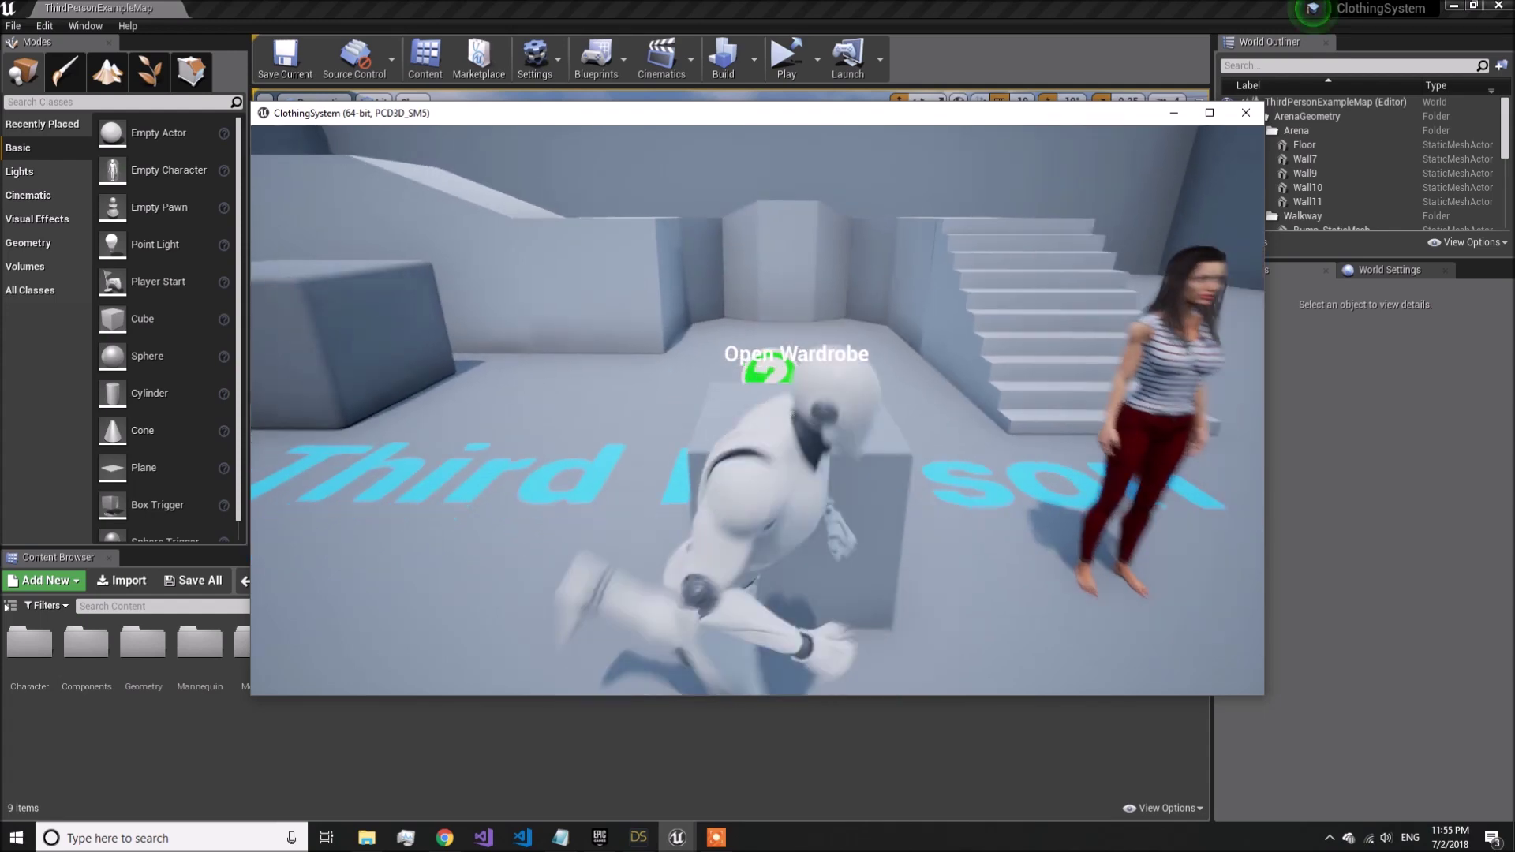
Open the wardrobe, apply Outfit 2 to the female character and close the wardrobe.
{"action": "key", "text": "e"}
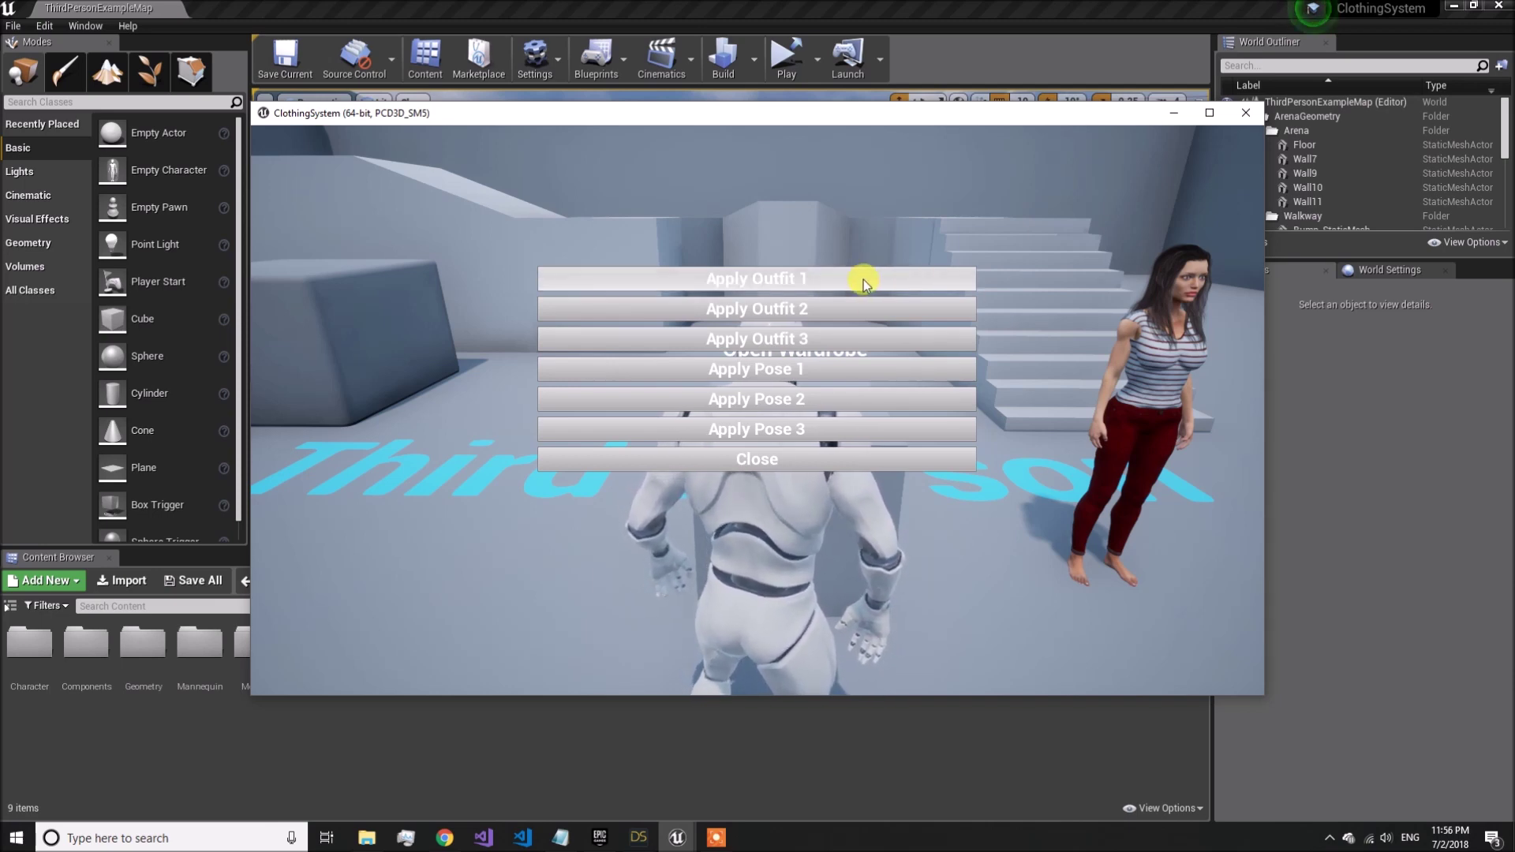
{"action": "left_click", "coordinate": [838, 311]}
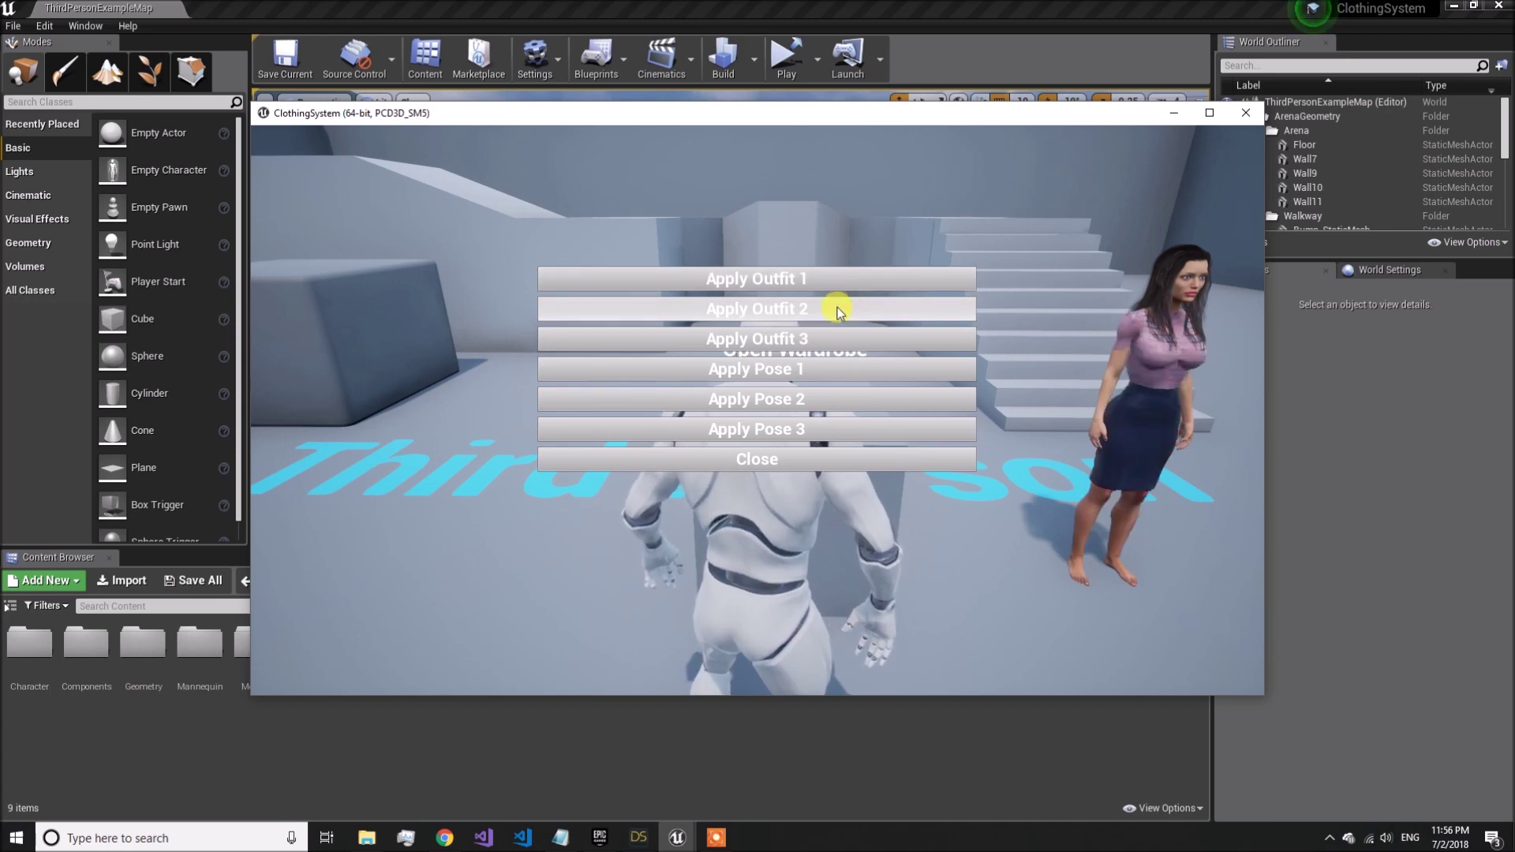
{"action": "left_click", "coordinate": [819, 460]}
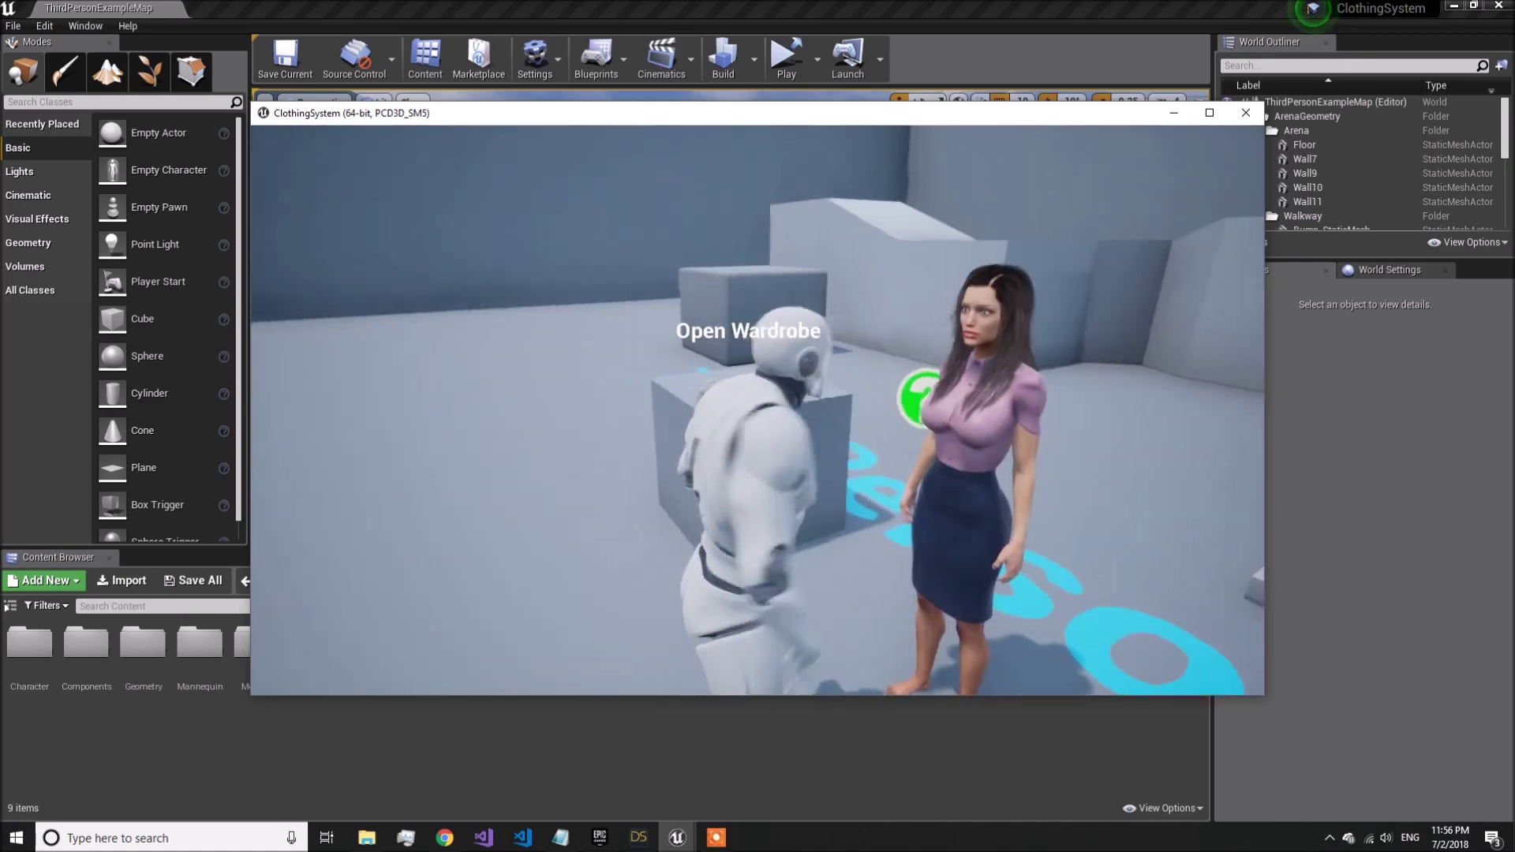
Walk around the cube, reopen the wardrobe and apply Outfit 3 to the female character, closing the wardrobe.
{"action": "key", "text": "w"}
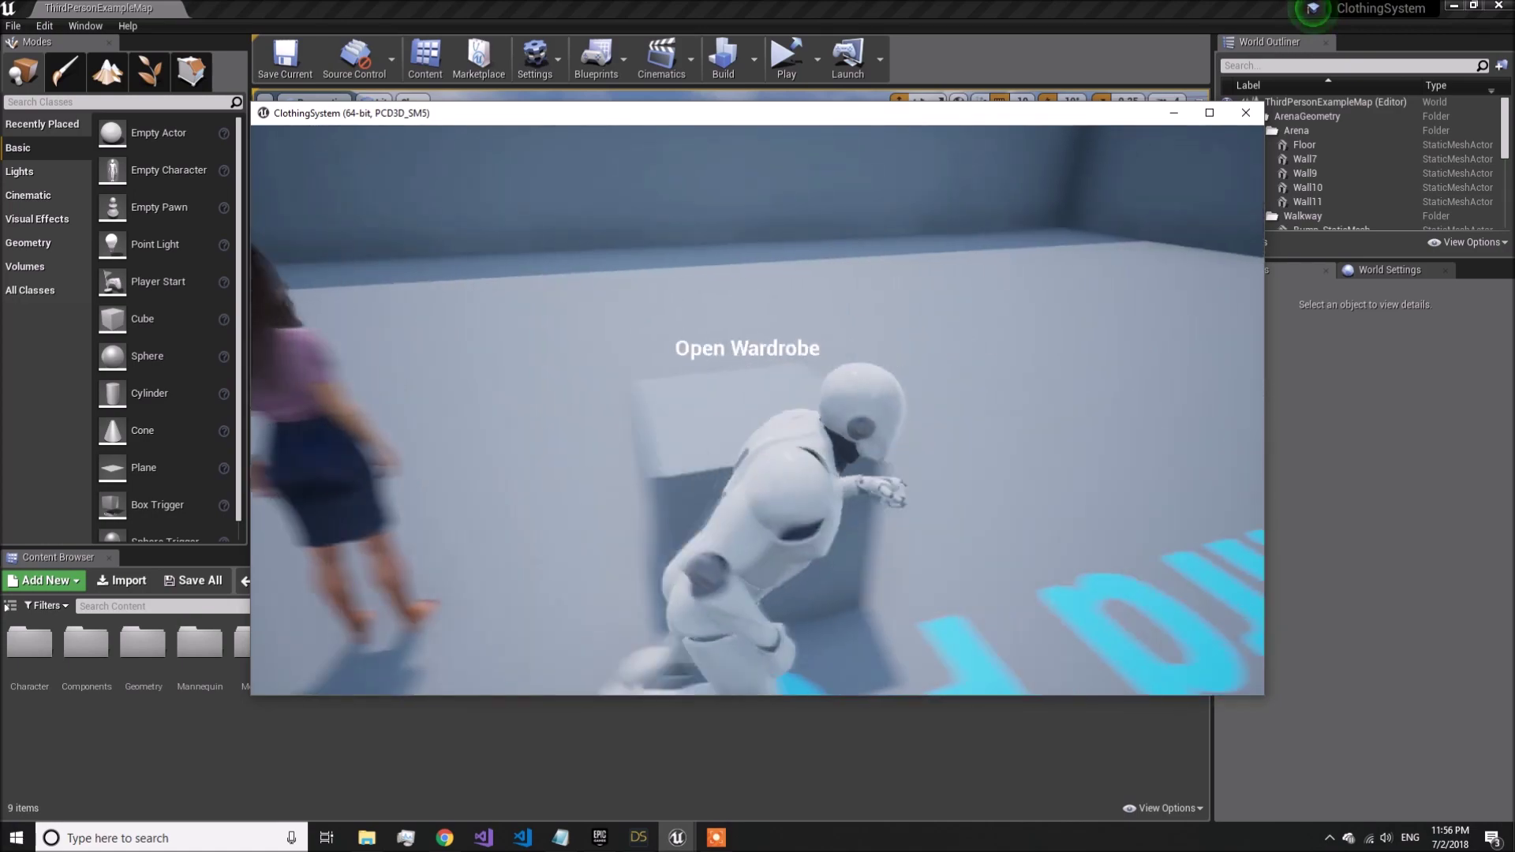
{"action": "key", "text": "w"}
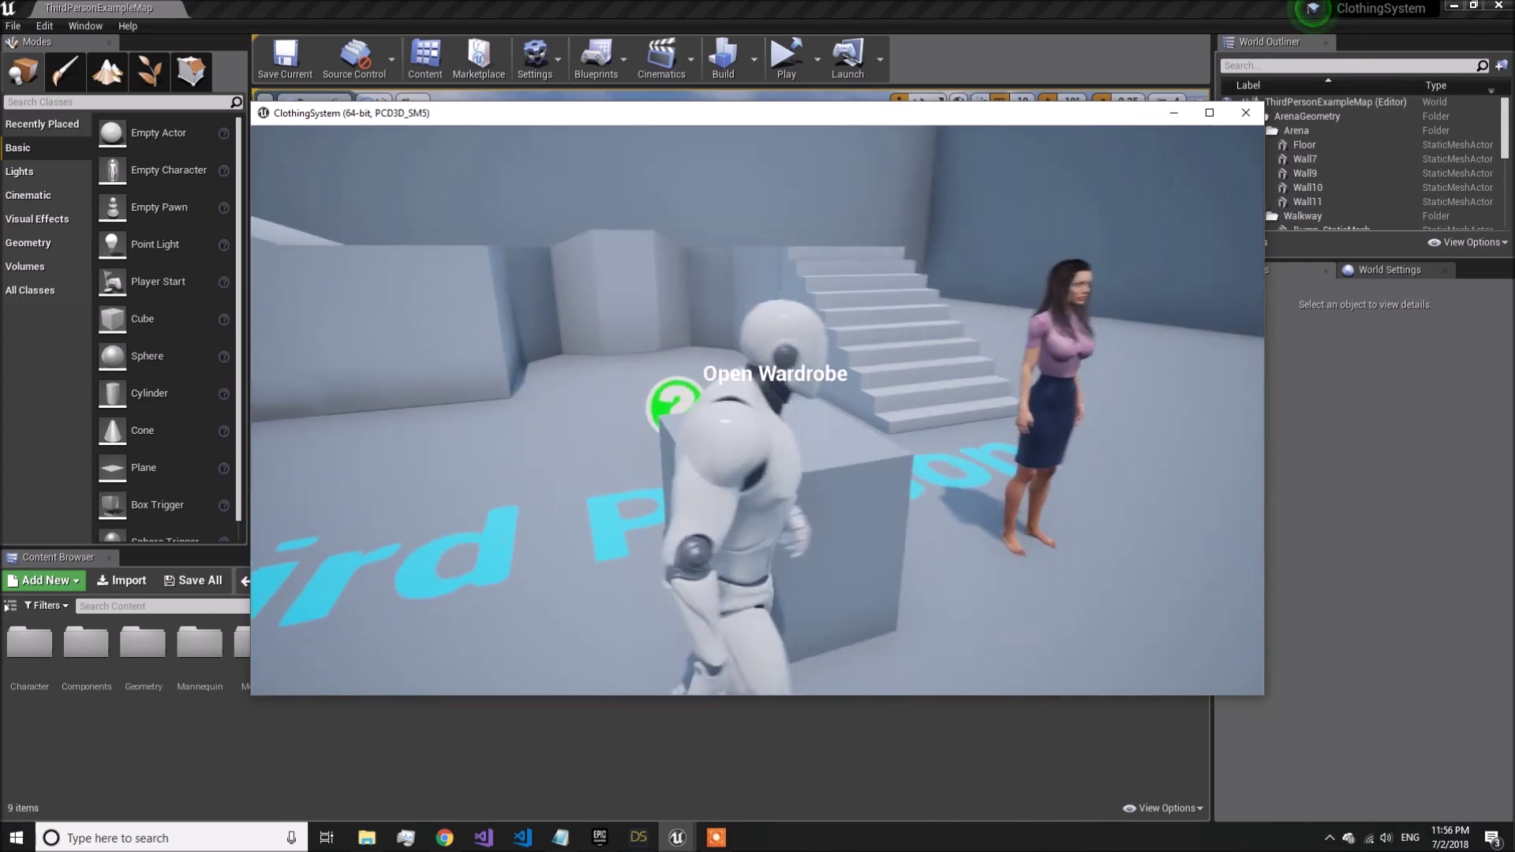
{"action": "key", "text": "e"}
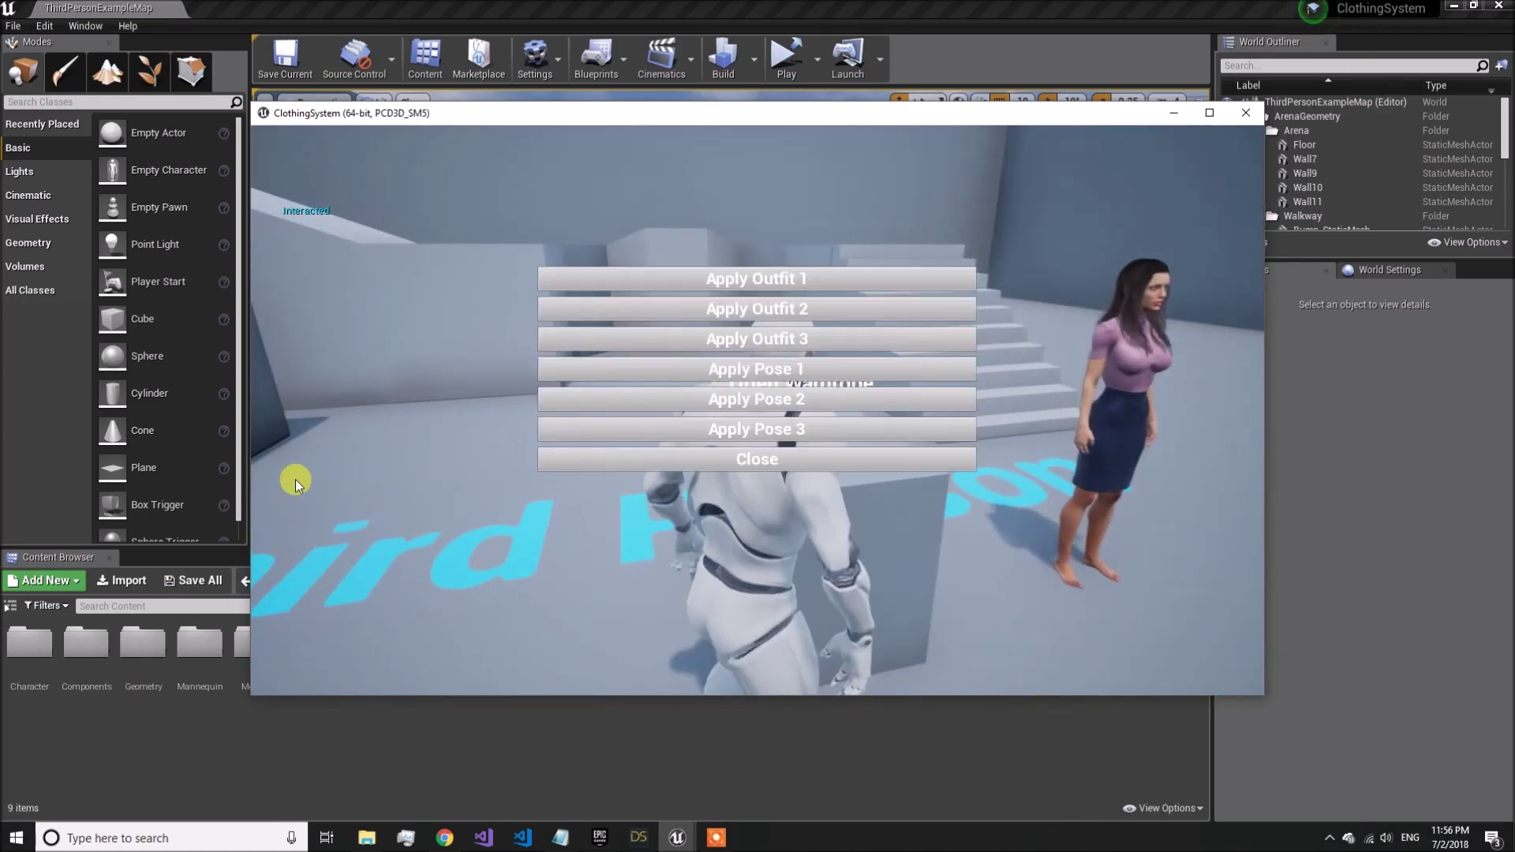
{"action": "left_click", "coordinate": [734, 344]}
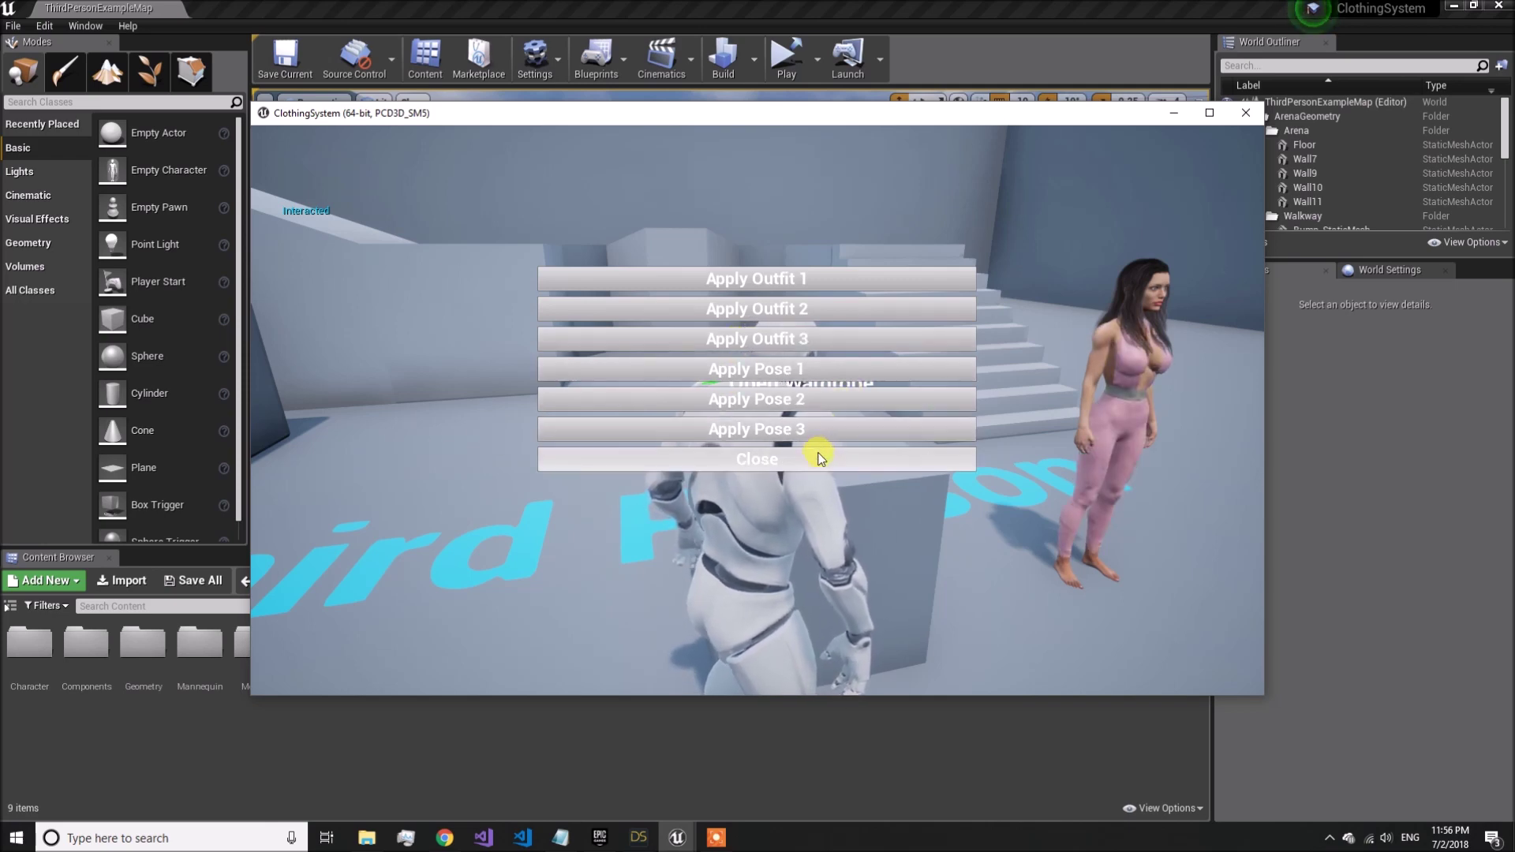
{"action": "left_click", "coordinate": [817, 458]}
Return to the wardrobe cube and apply Pose 1 to the female character, closing the wardrobe.
{"action": "key", "text": "w"}
{"action": "key", "text": "w"}
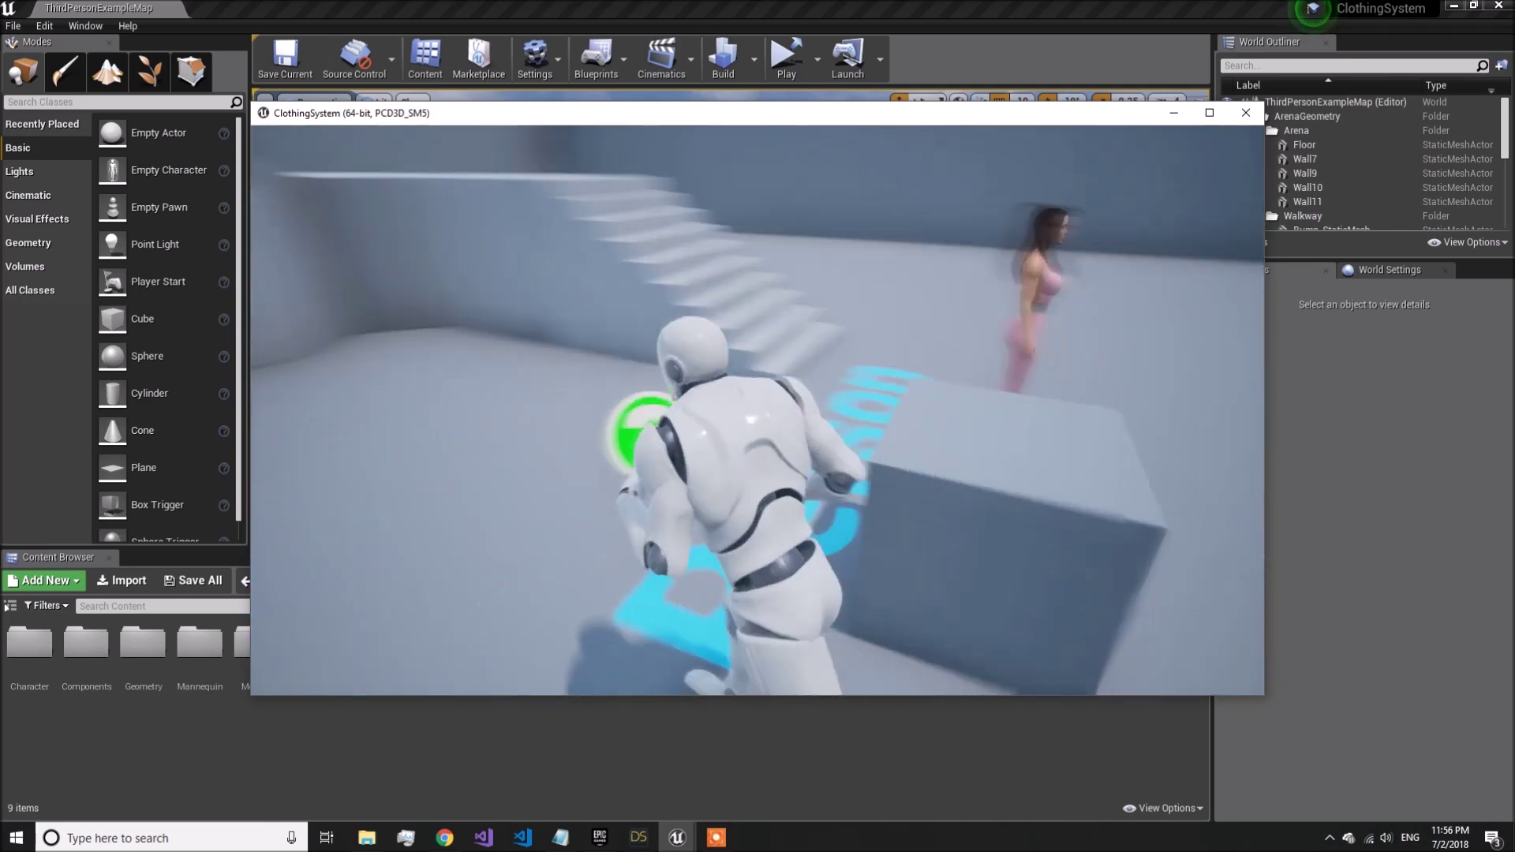
{"action": "key", "text": "w"}
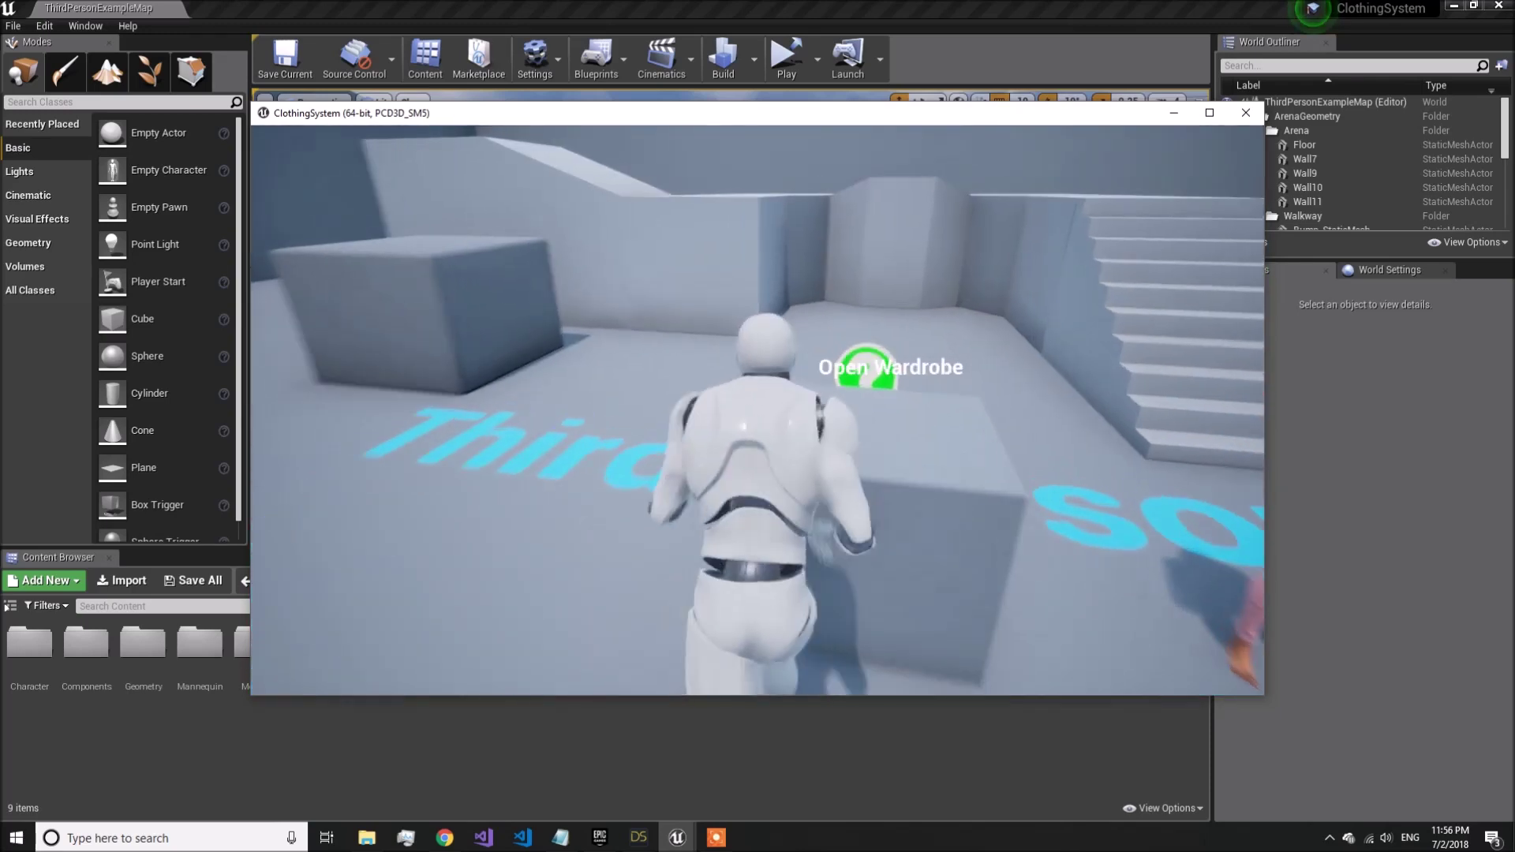
{"action": "key", "text": "e"}
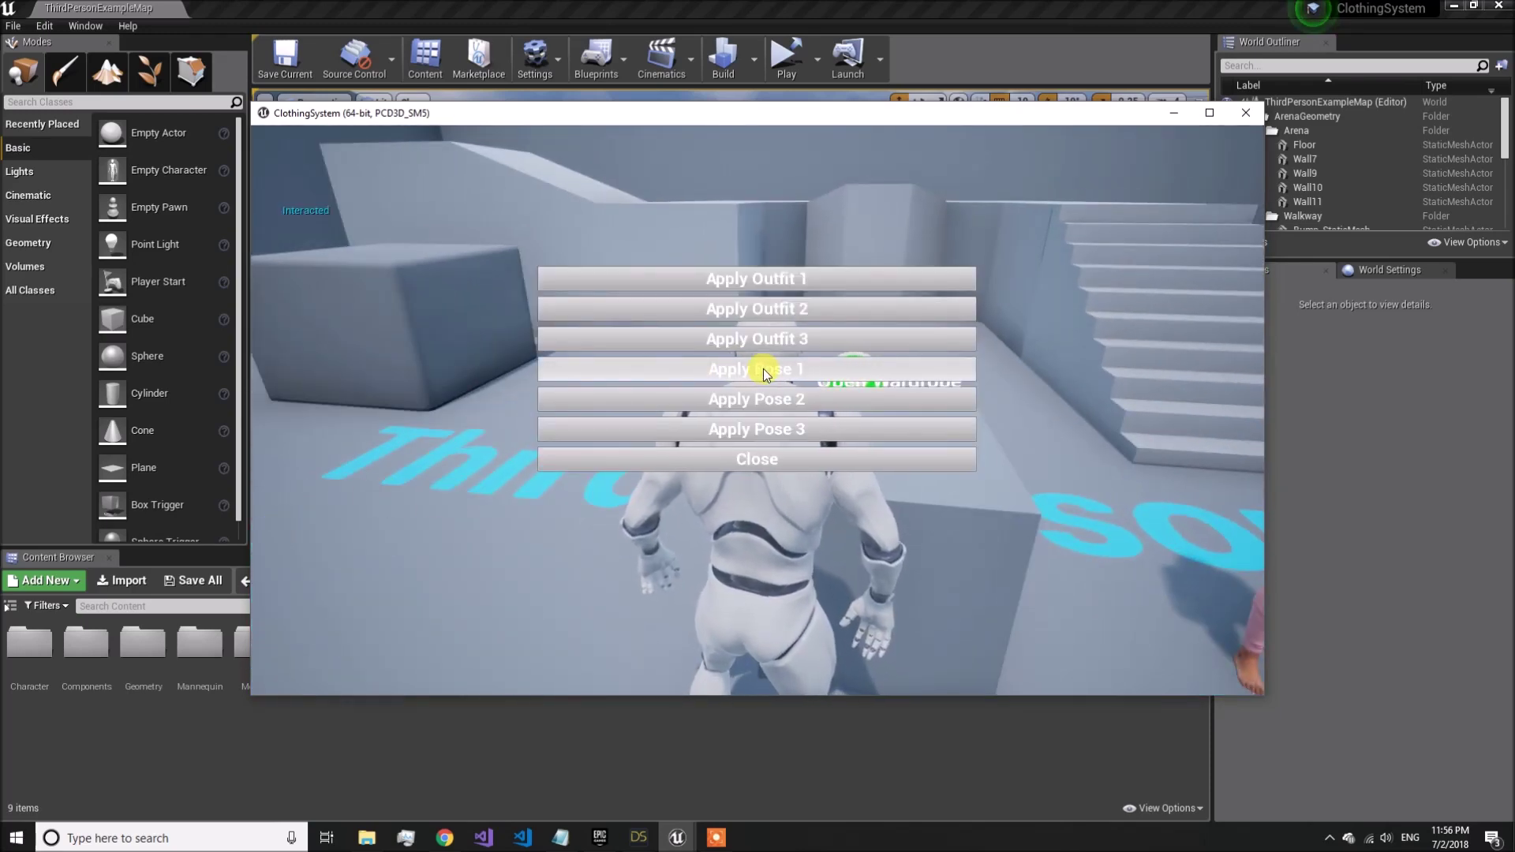
{"action": "left_click", "coordinate": [785, 457]}
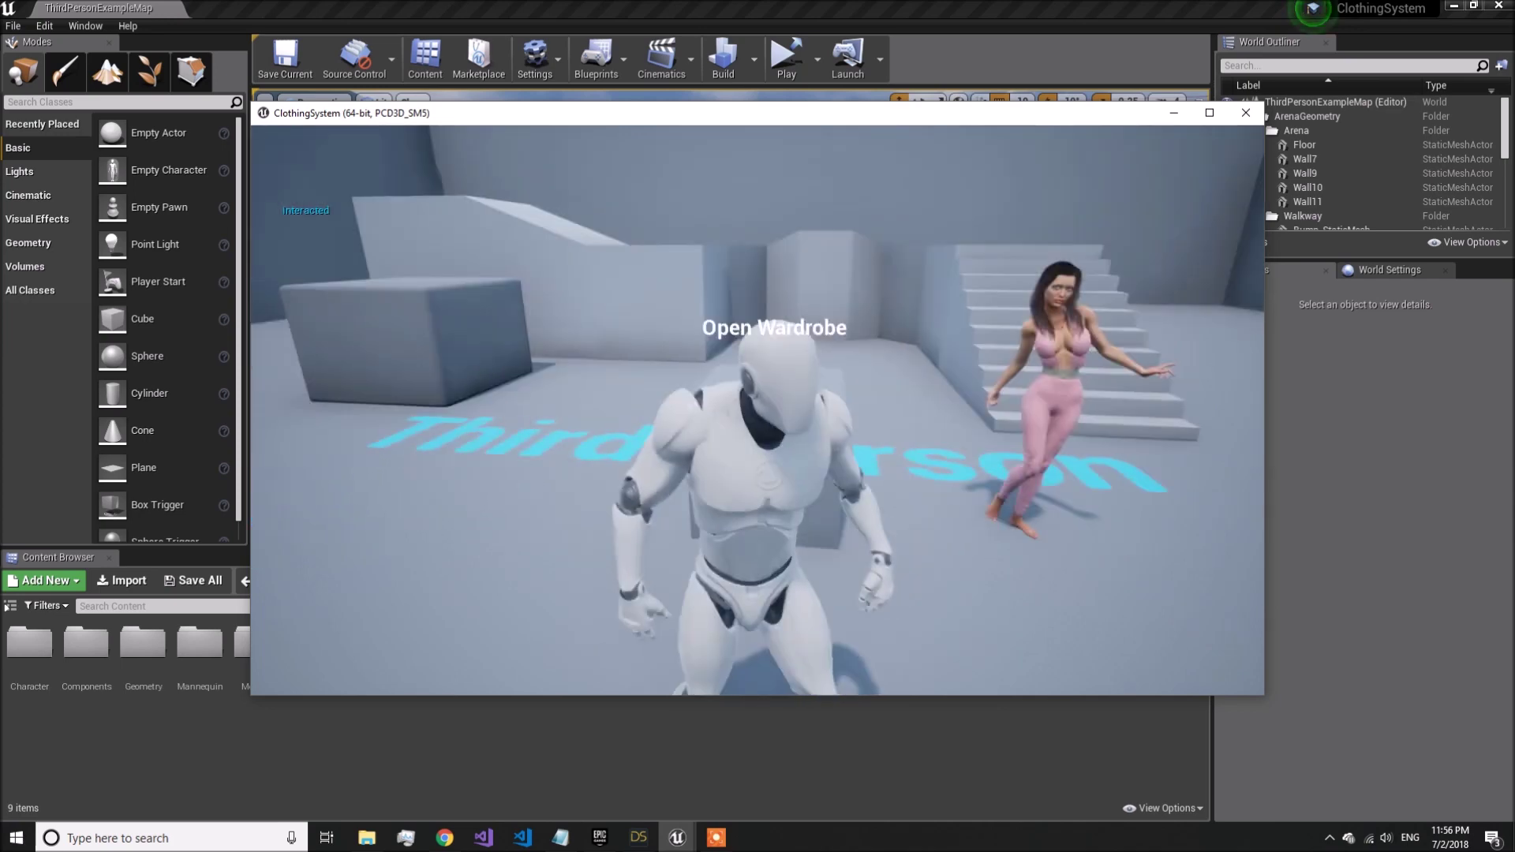
Inspect the posed character, reopen the wardrobe and apply Pose 2 followed by Pose 3, closing the wardrobe.
{"action": "key", "text": "w"}
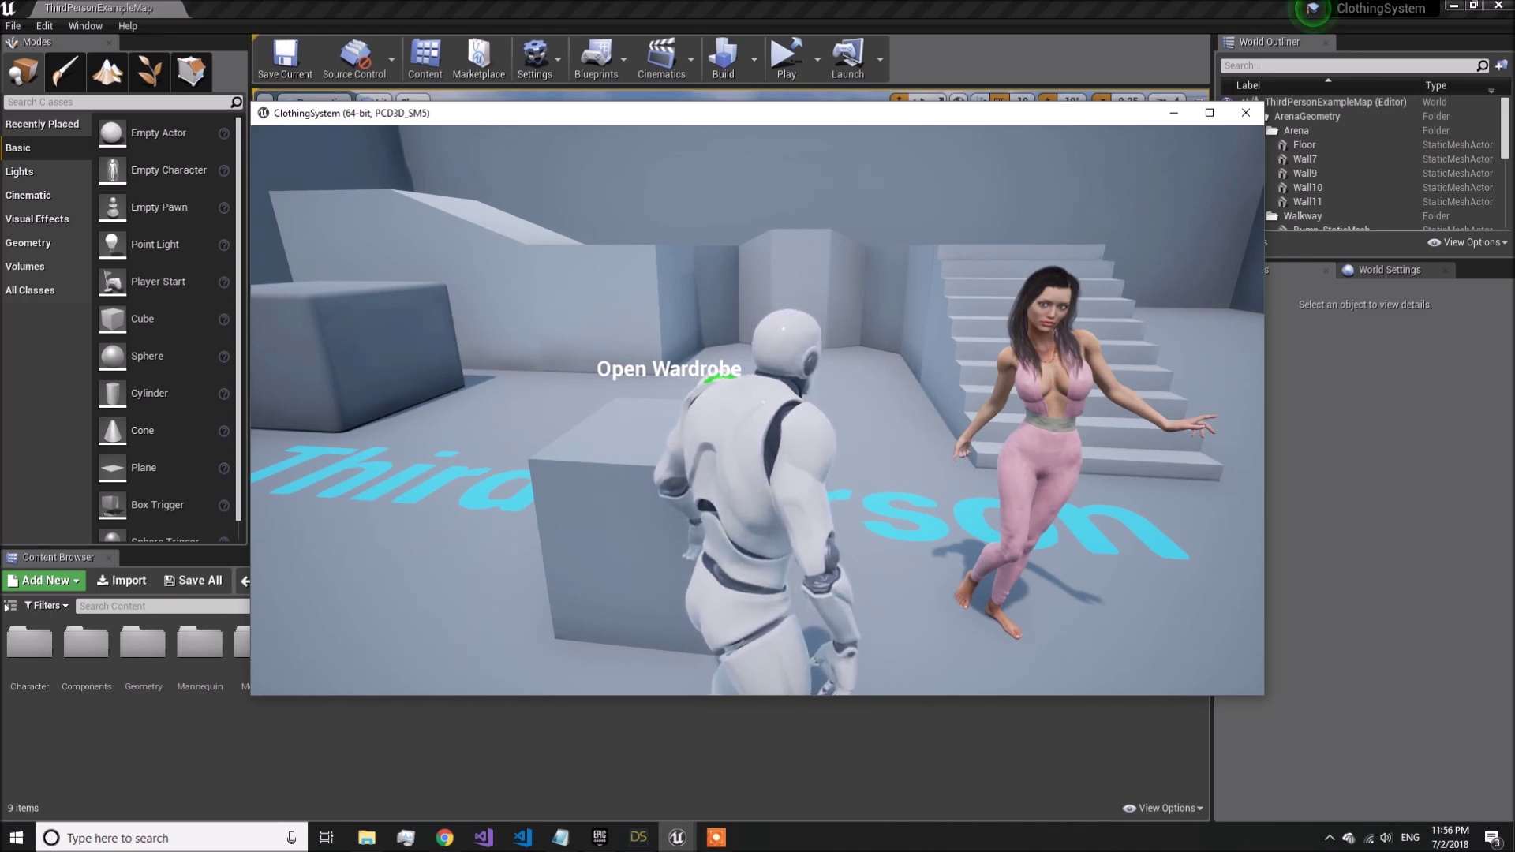
{"action": "key", "text": "s"}
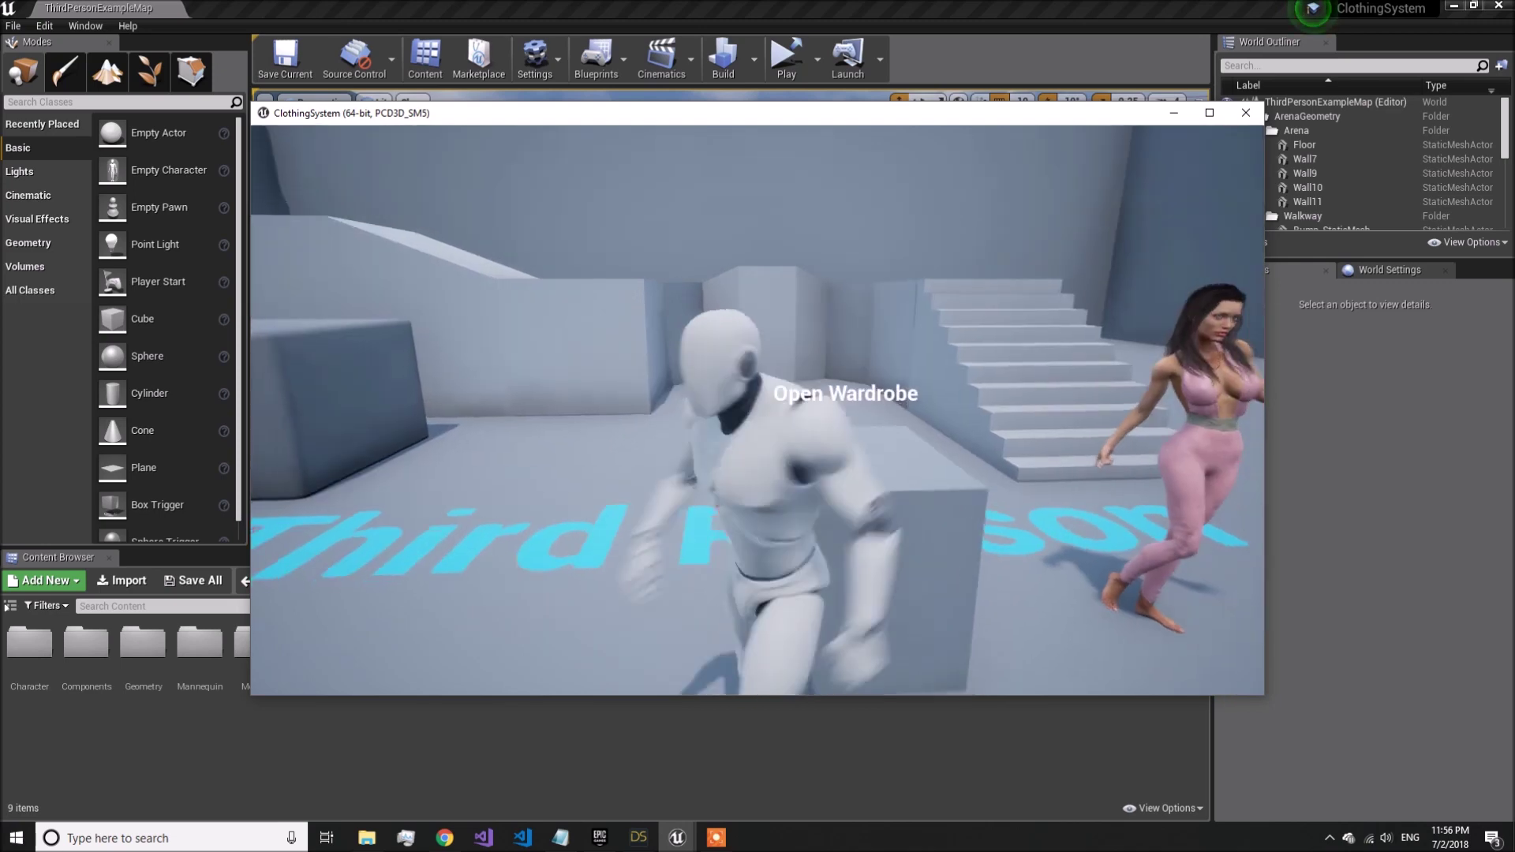
{"action": "key", "text": "w"}
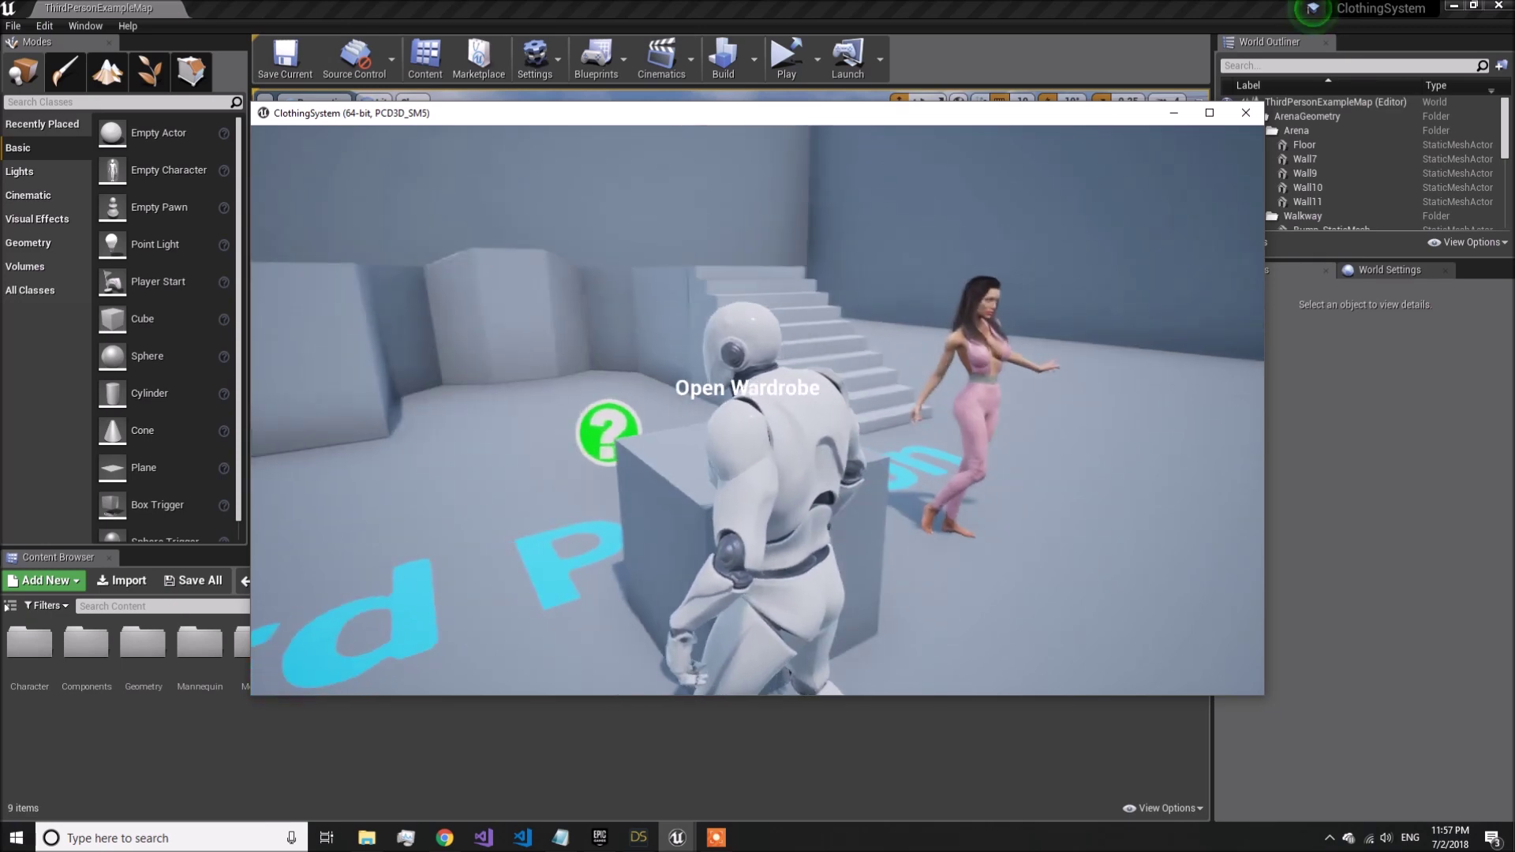
{"action": "key", "text": "e"}
{"action": "left_click", "coordinate": [850, 403]}
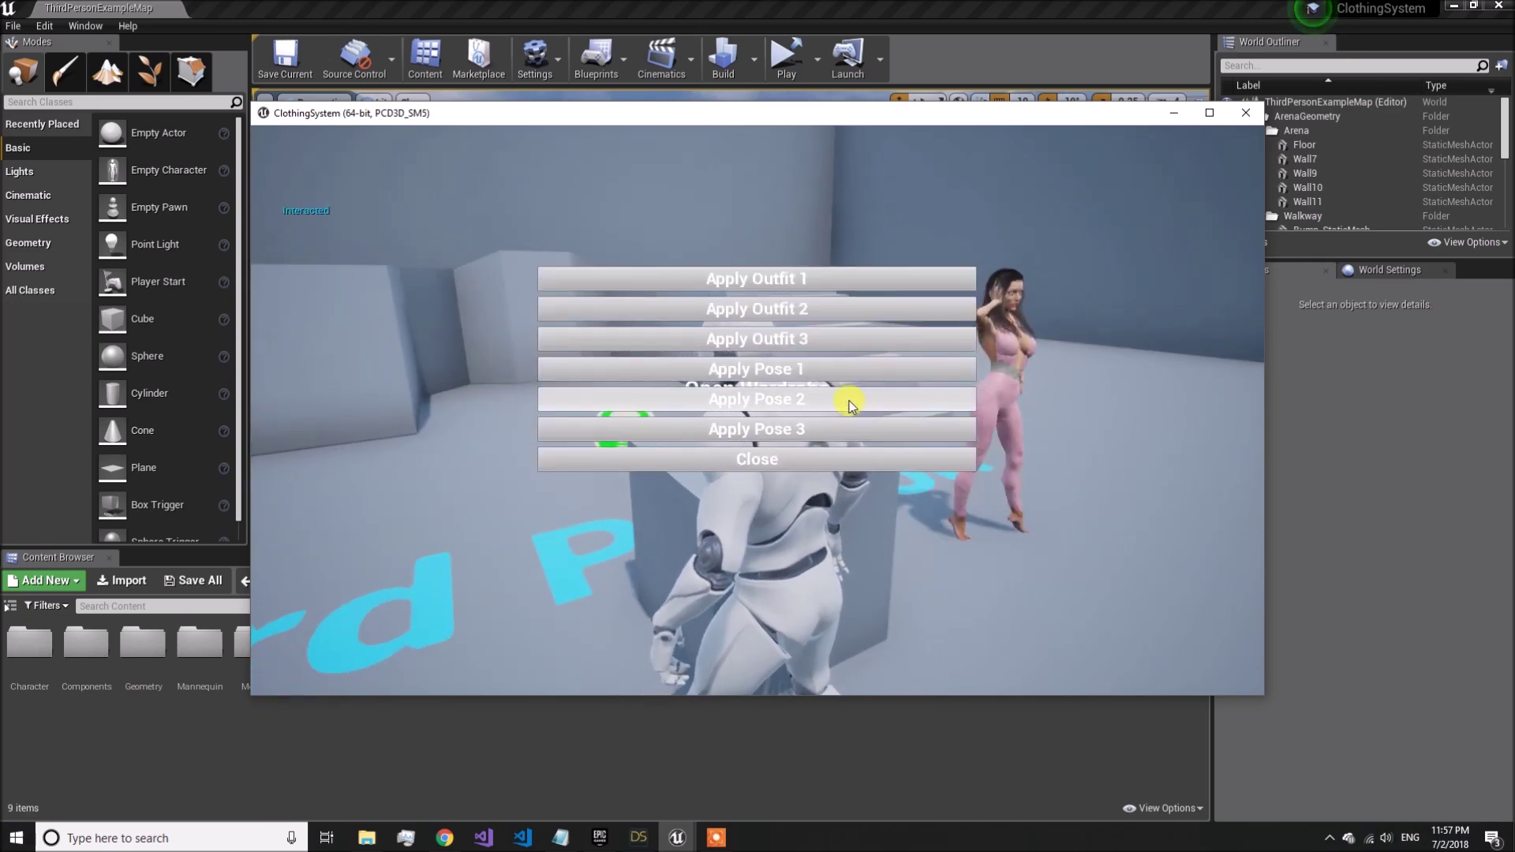
{"action": "left_click", "coordinate": [823, 429]}
{"action": "left_click", "coordinate": [824, 459]}
Apply Outfit 1 to the female character through the wardrobe and end the play session.
{"action": "key", "text": "e"}
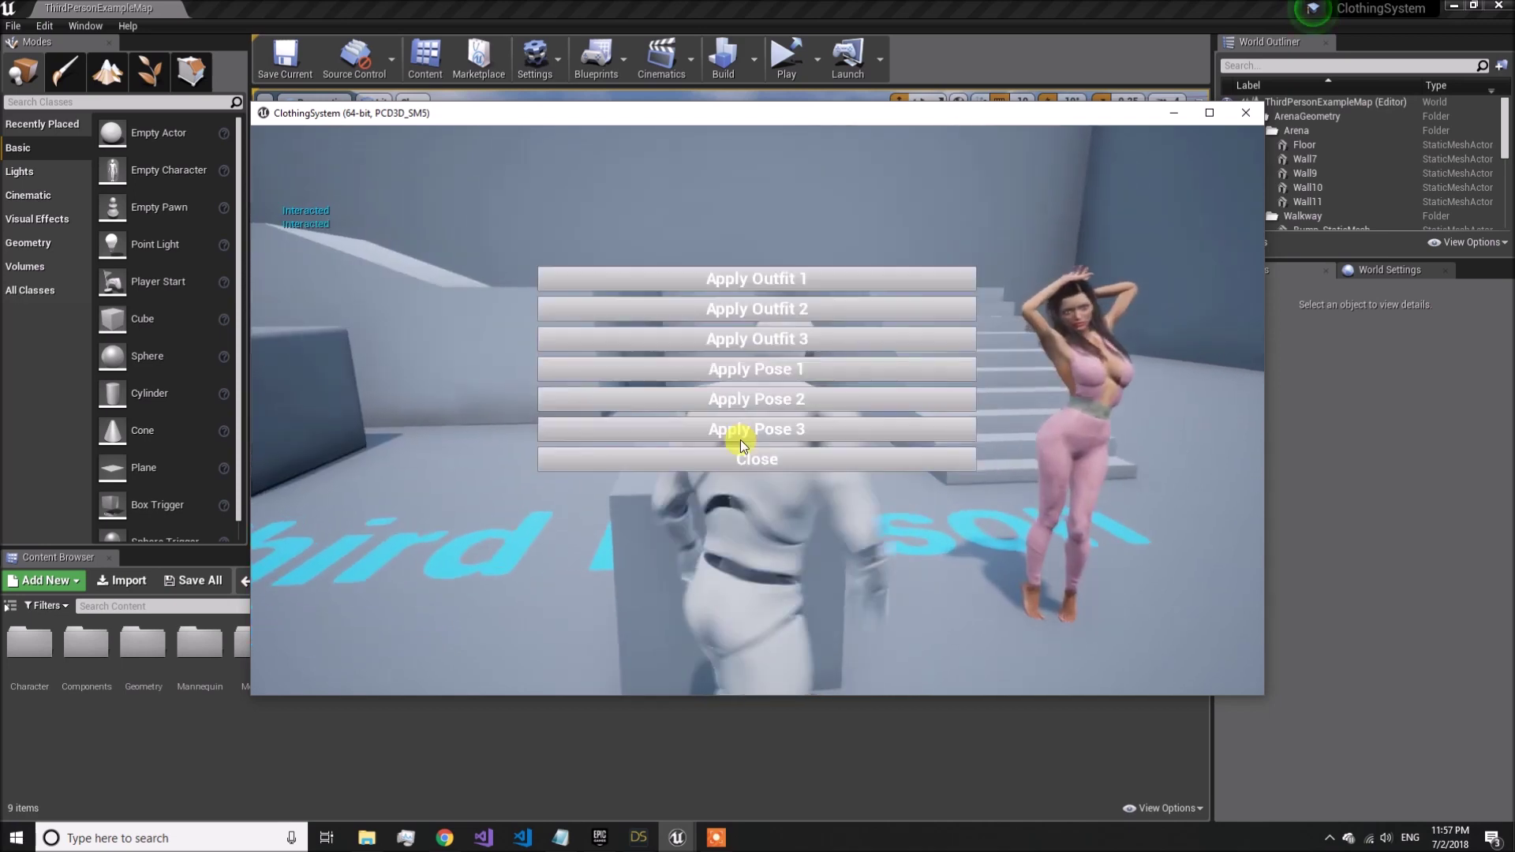
{"action": "left_click", "coordinate": [697, 284]}
{"action": "left_click", "coordinate": [755, 460]}
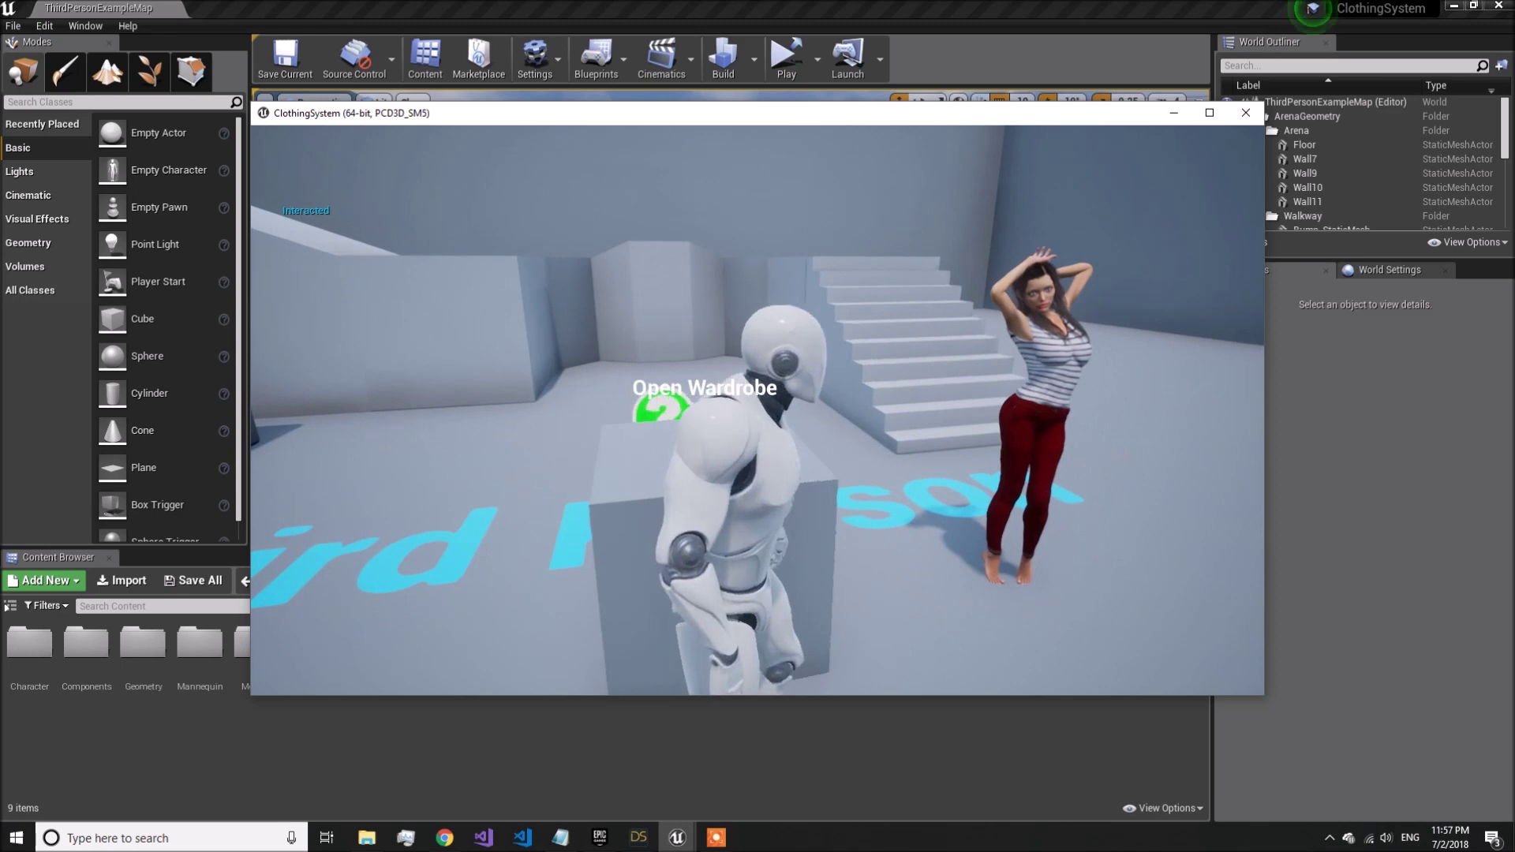
{"action": "key", "text": "Escape"}
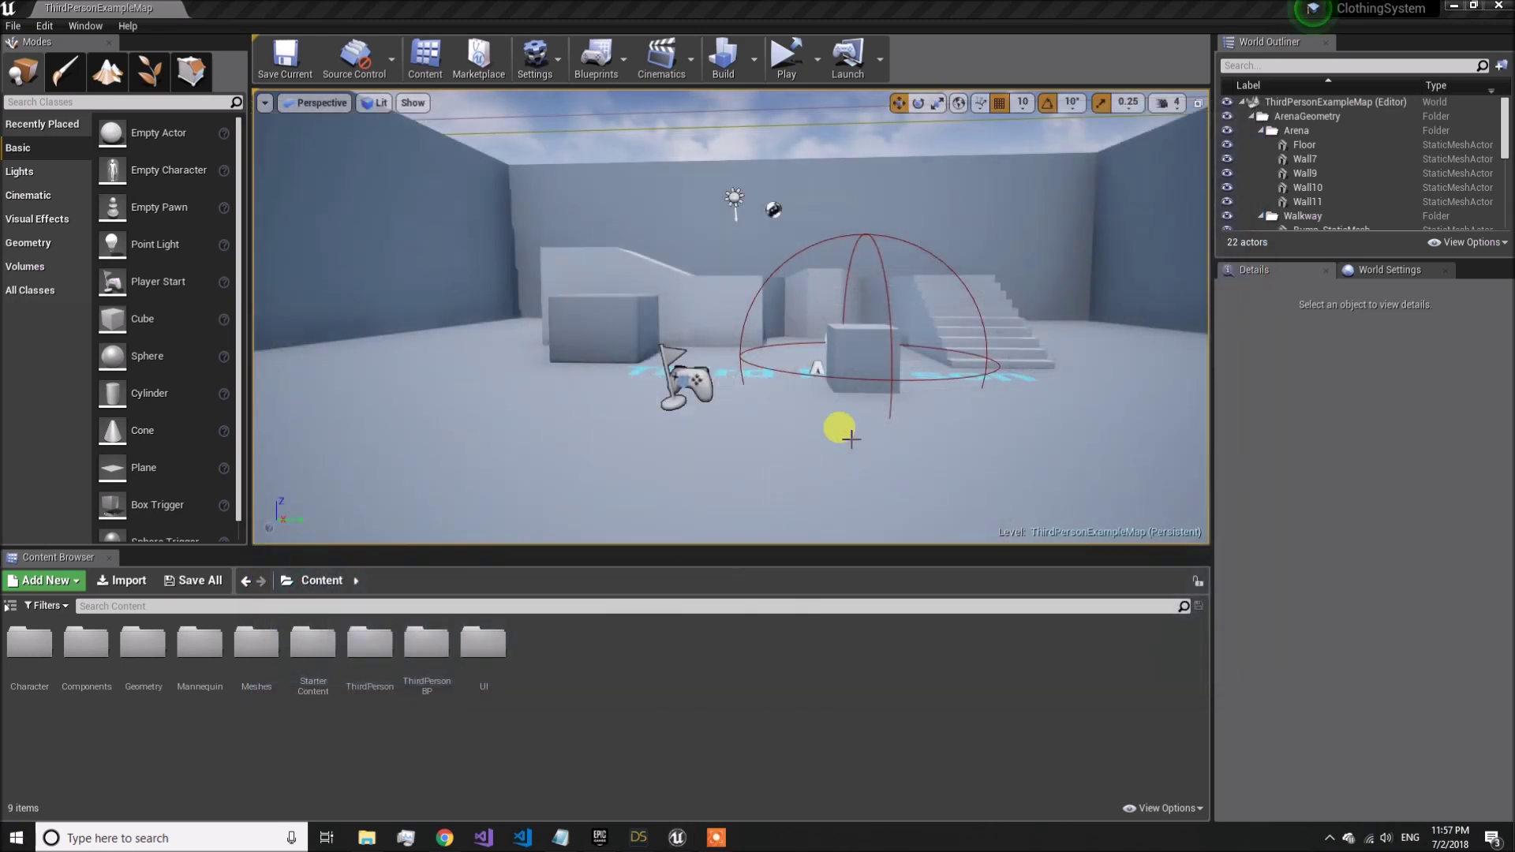
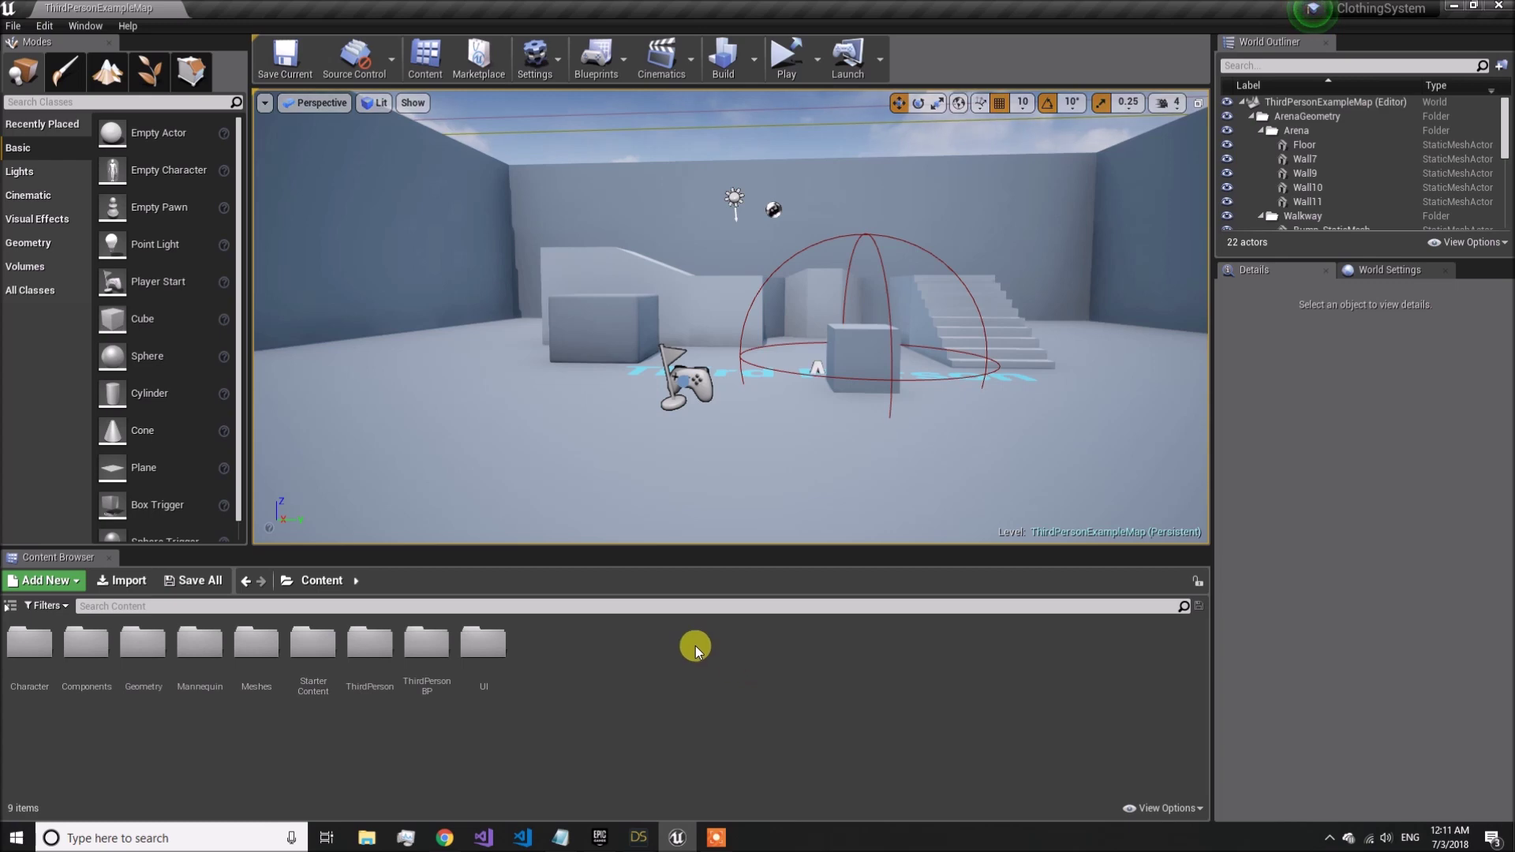
Switch to DAZ Studio and inspect the Victoria 7 figure's heels, Leyton Hair, bracelets and blouse by selecting each in the scene.
{"action": "left_click", "coordinate": [456, 835]}
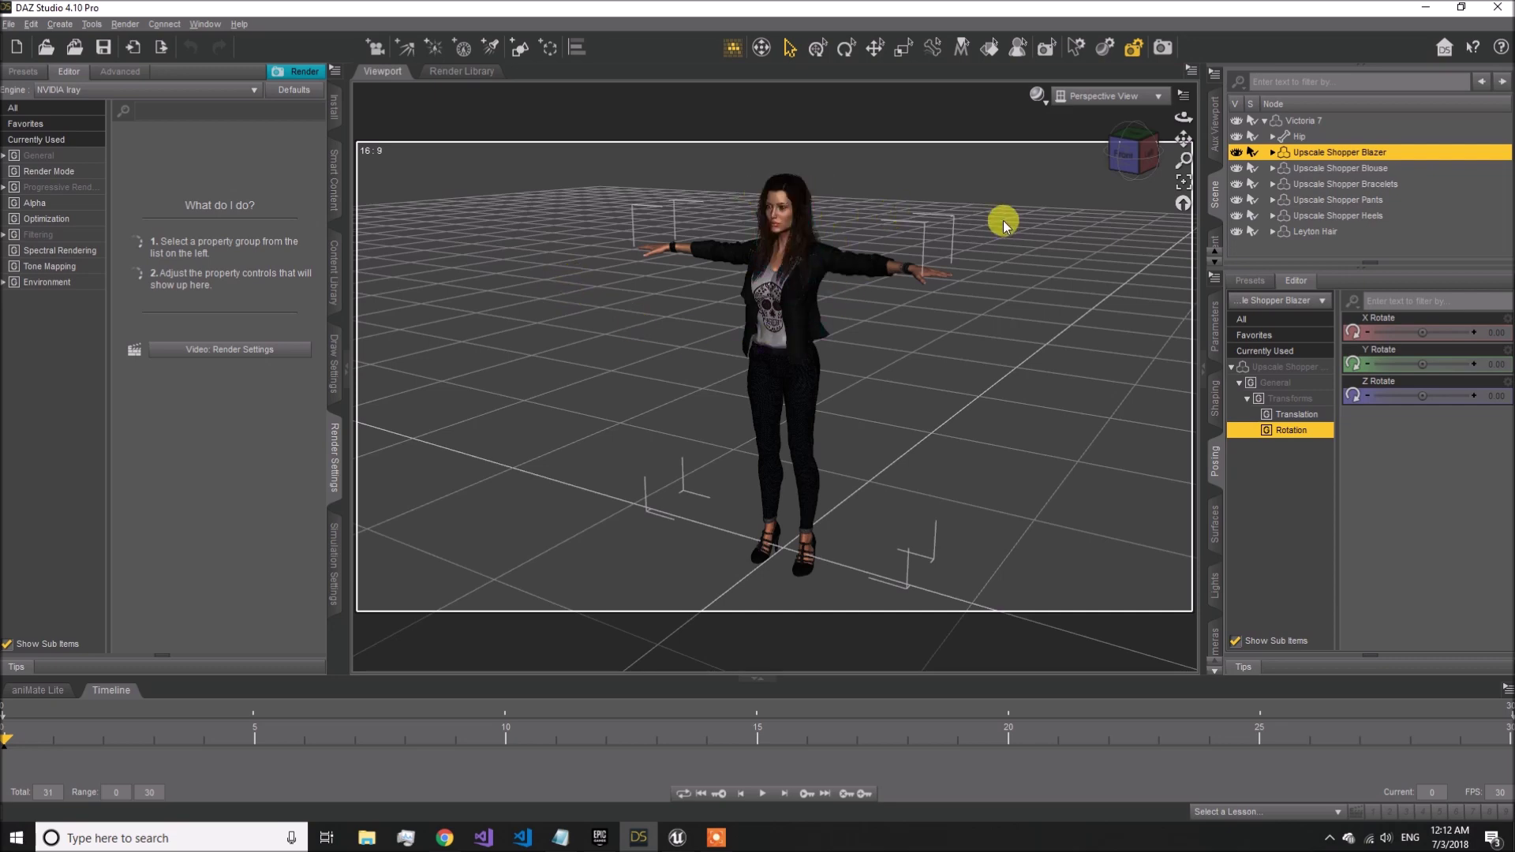
{"action": "left_click", "coordinate": [1328, 211]}
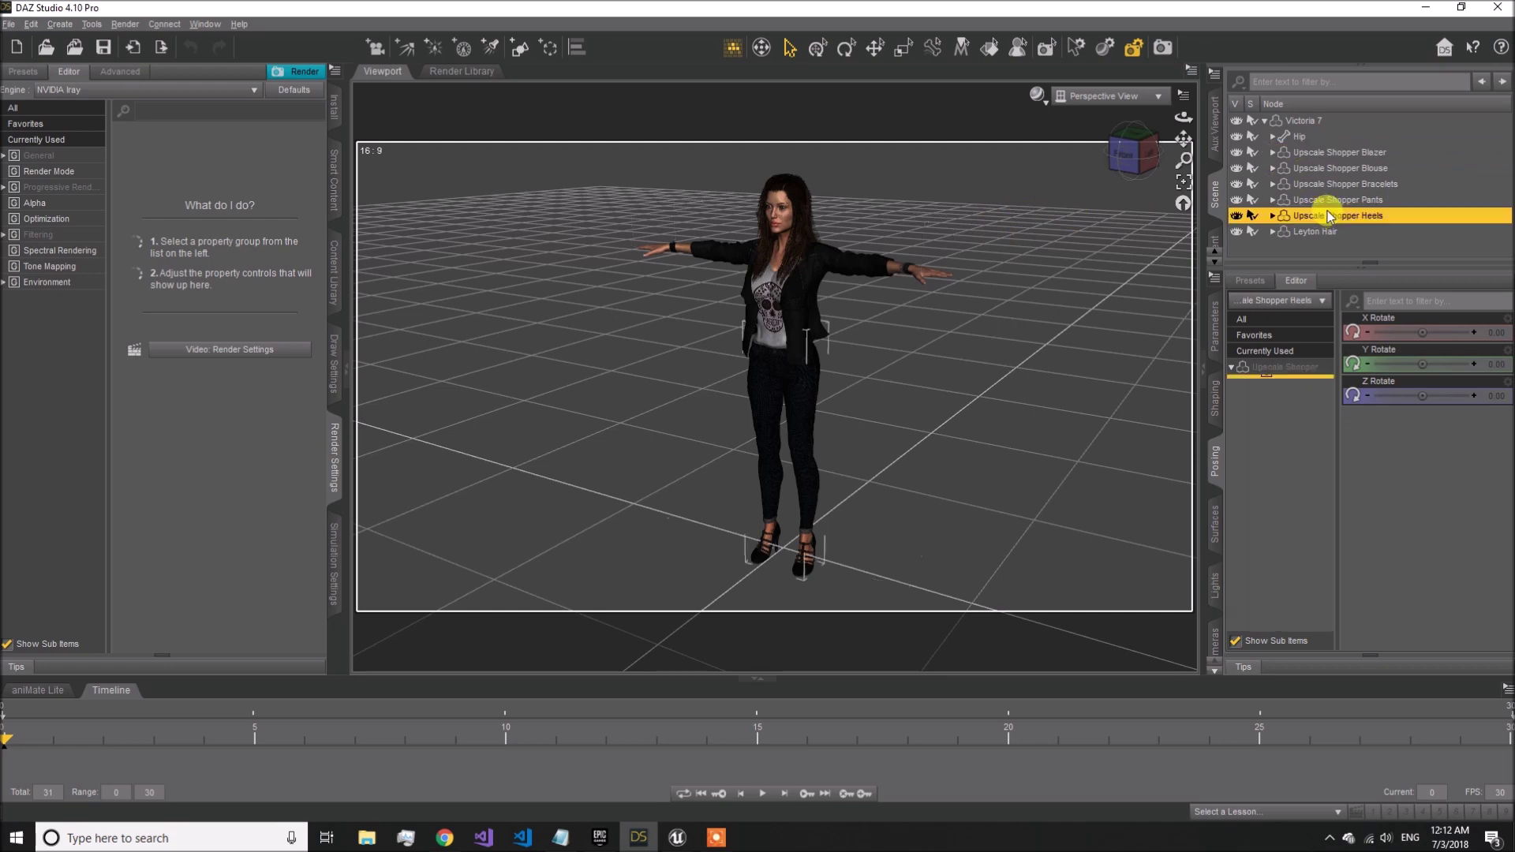
{"action": "key", "text": "Down"}
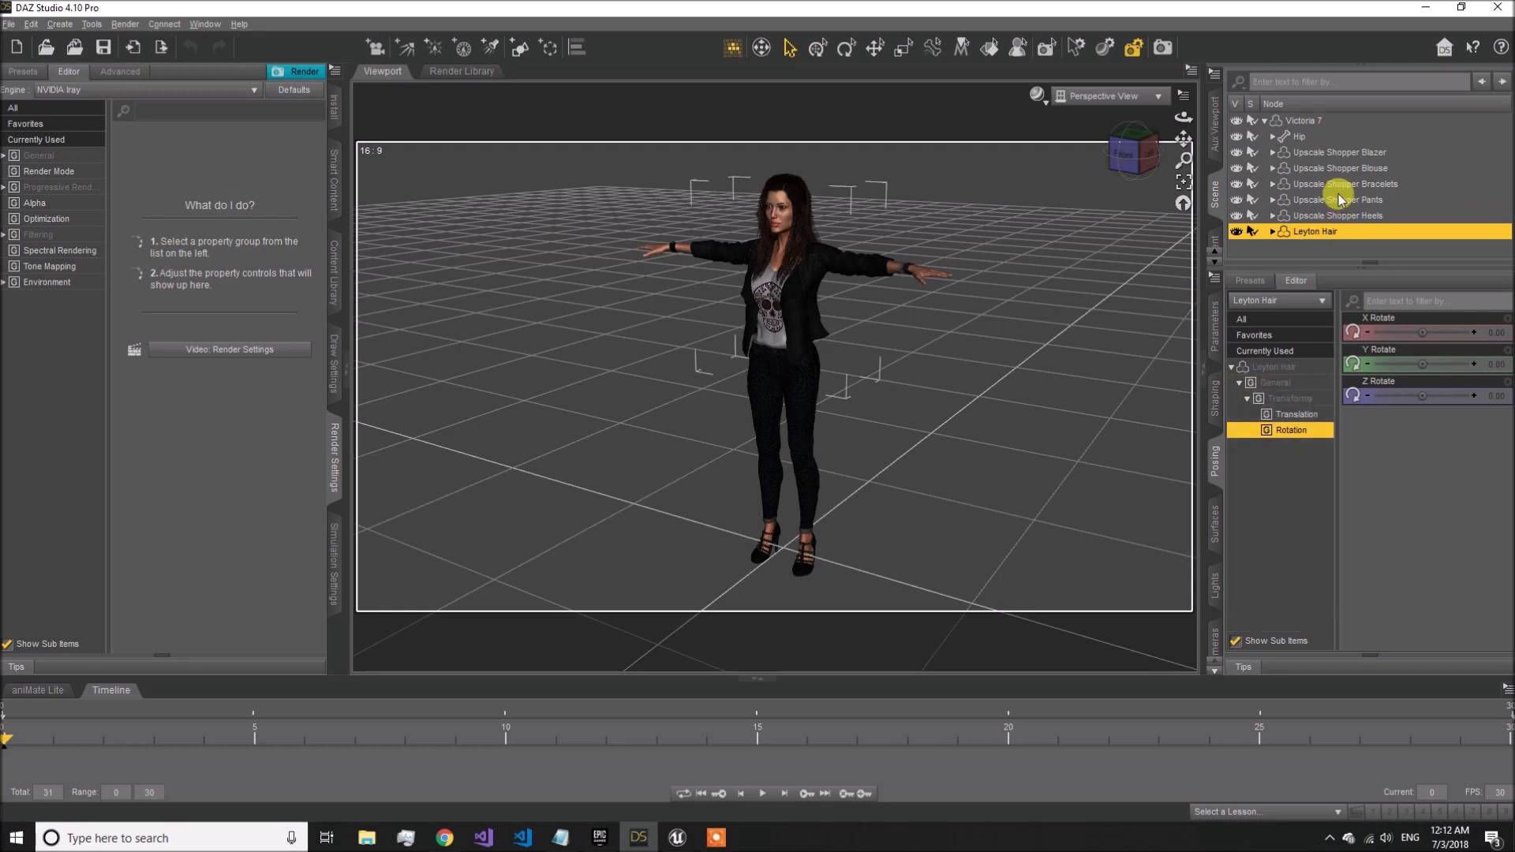
{"action": "left_click", "coordinate": [1315, 186]}
{"action": "left_click", "coordinate": [1329, 168]}
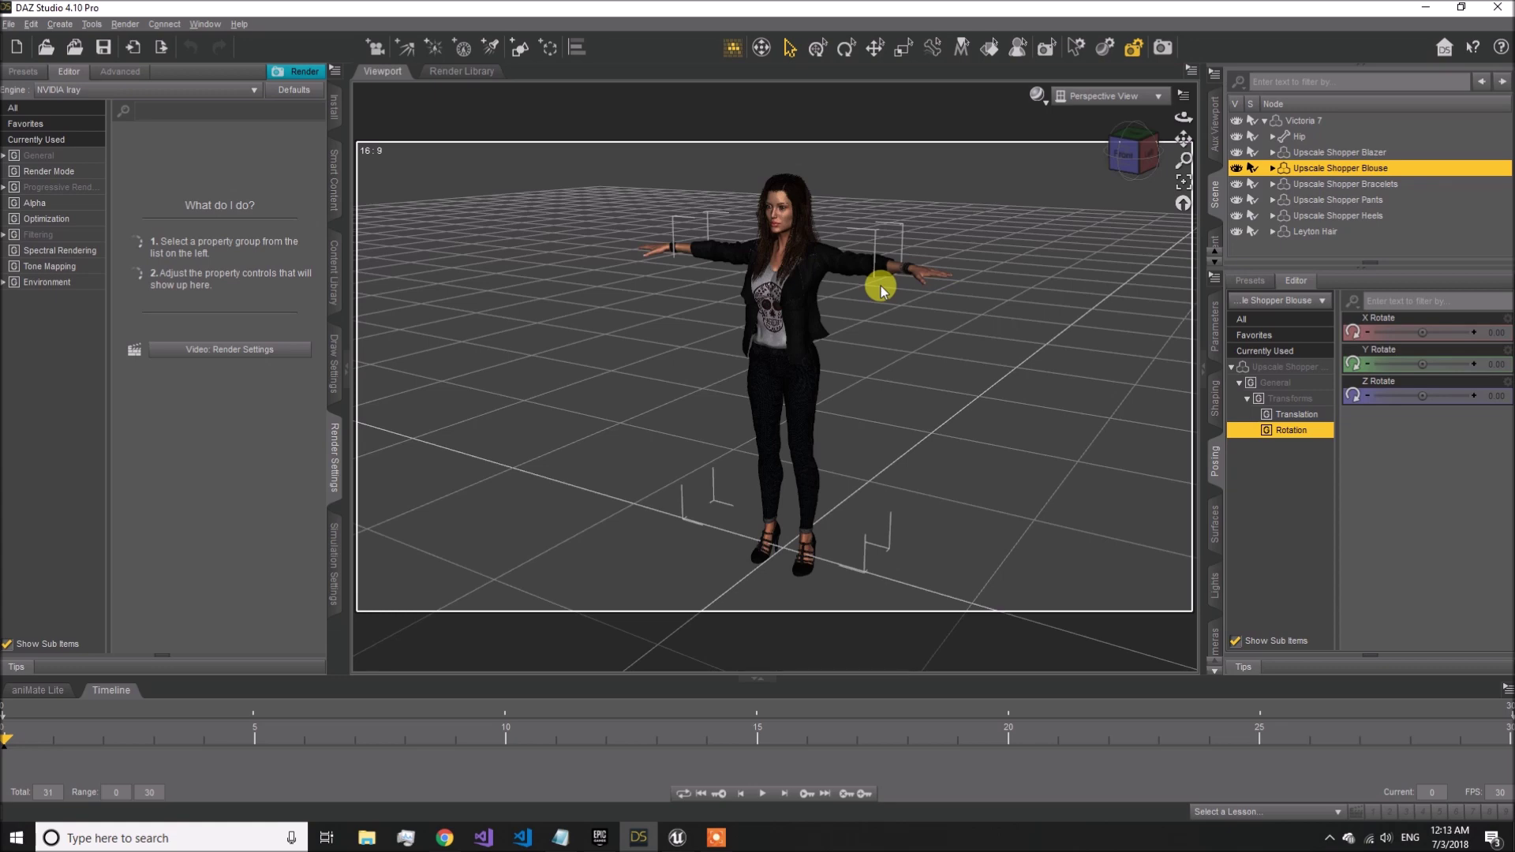
Switch to Chrome, look over the Daz3D home page and open its shop in a new tab.
{"action": "left_click", "coordinate": [445, 837]}
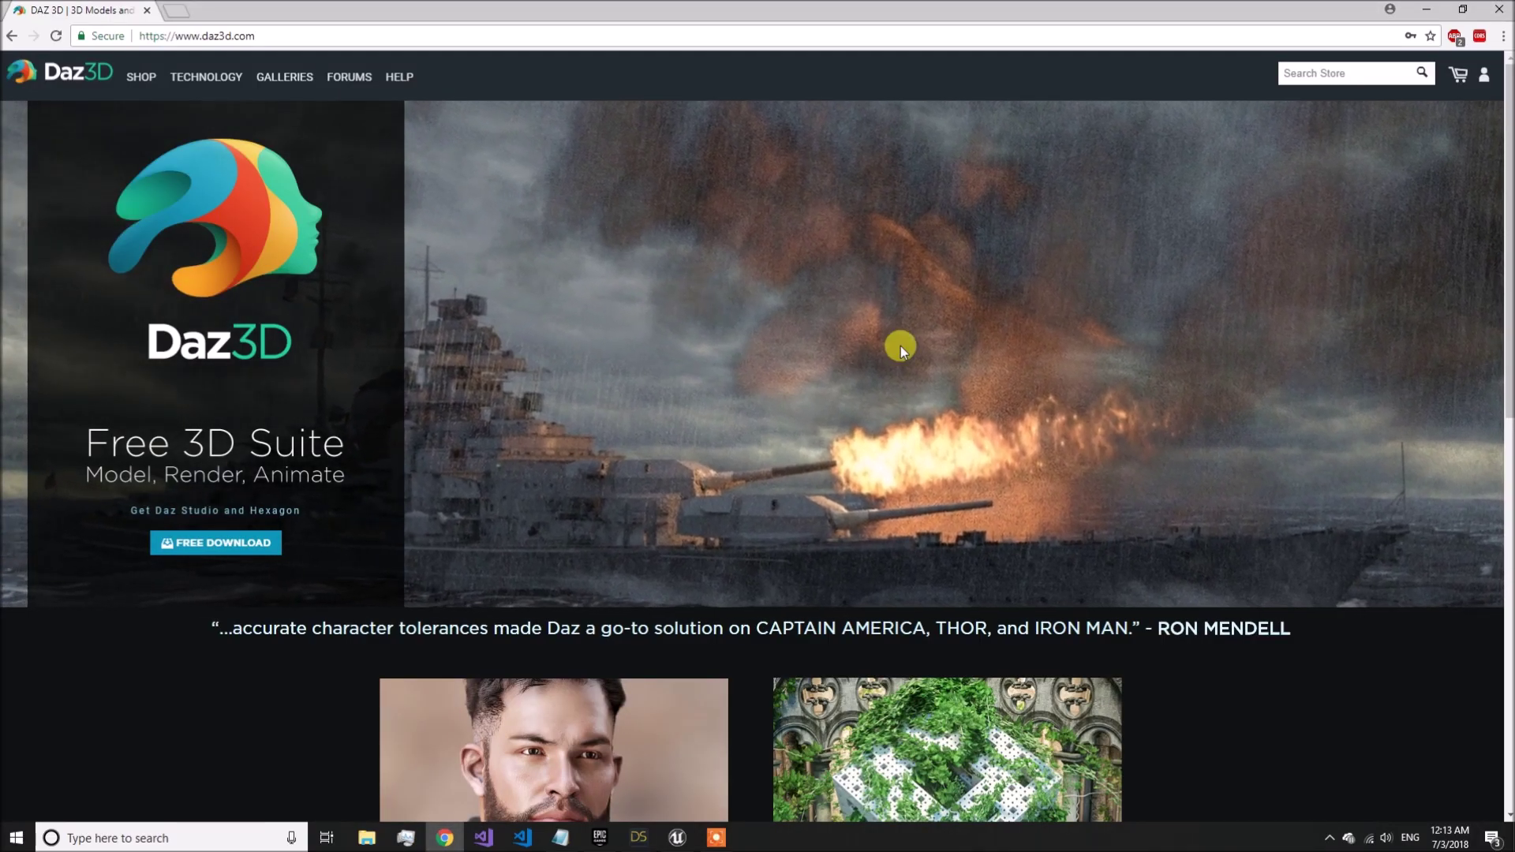
{"action": "scroll", "coordinate": [884, 348], "scroll_direction": "down", "scroll_amount": 3}
{"action": "scroll", "coordinate": [735, 356], "scroll_direction": "down", "scroll_amount": 3}
{"action": "scroll", "coordinate": [736, 357], "scroll_direction": "up", "scroll_amount": 6}
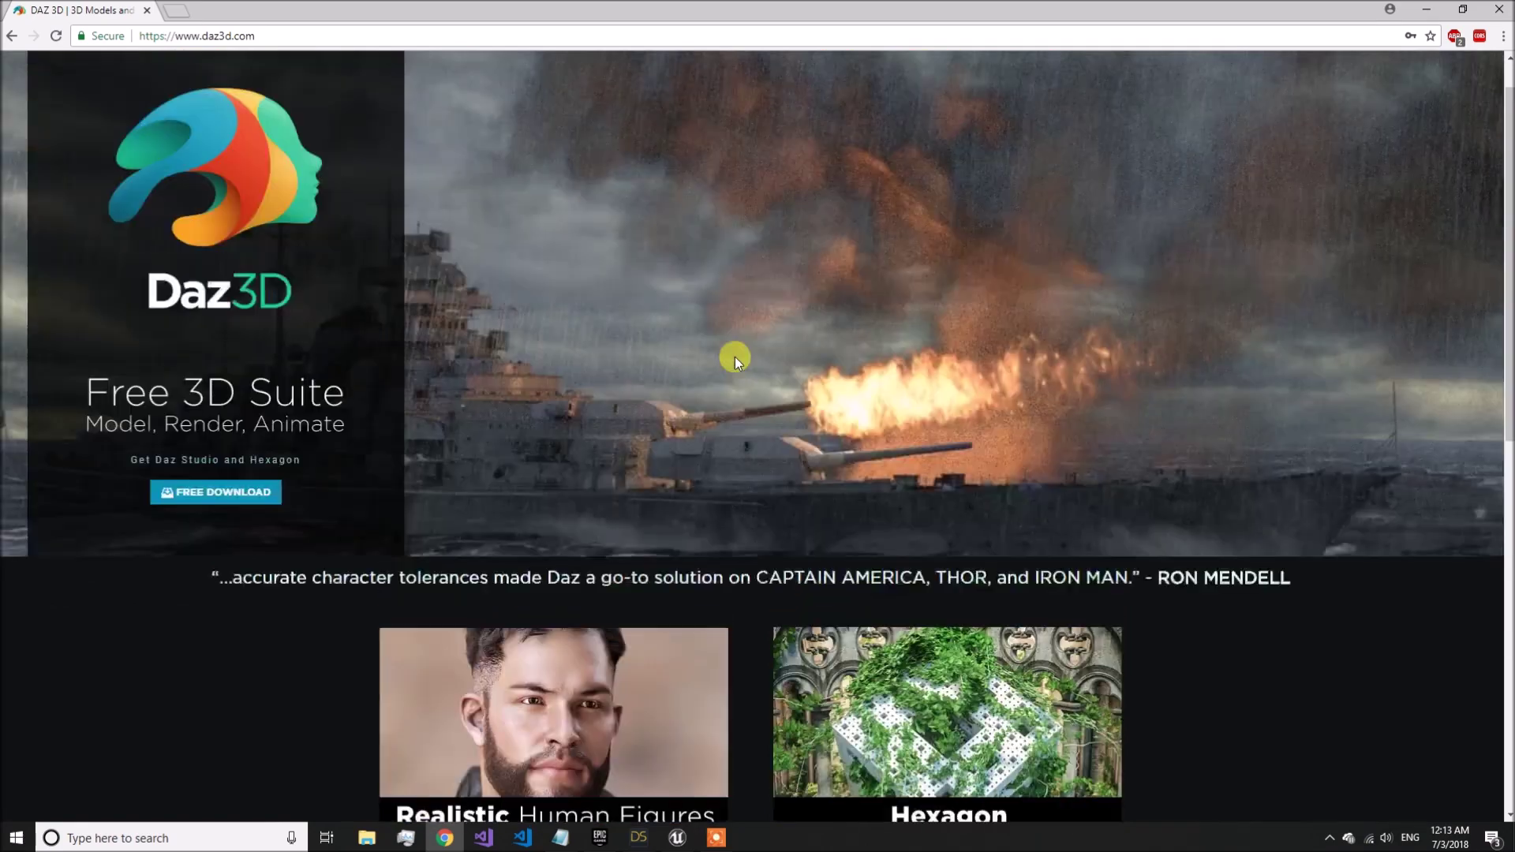
{"action": "middle_click", "coordinate": [146, 76]}
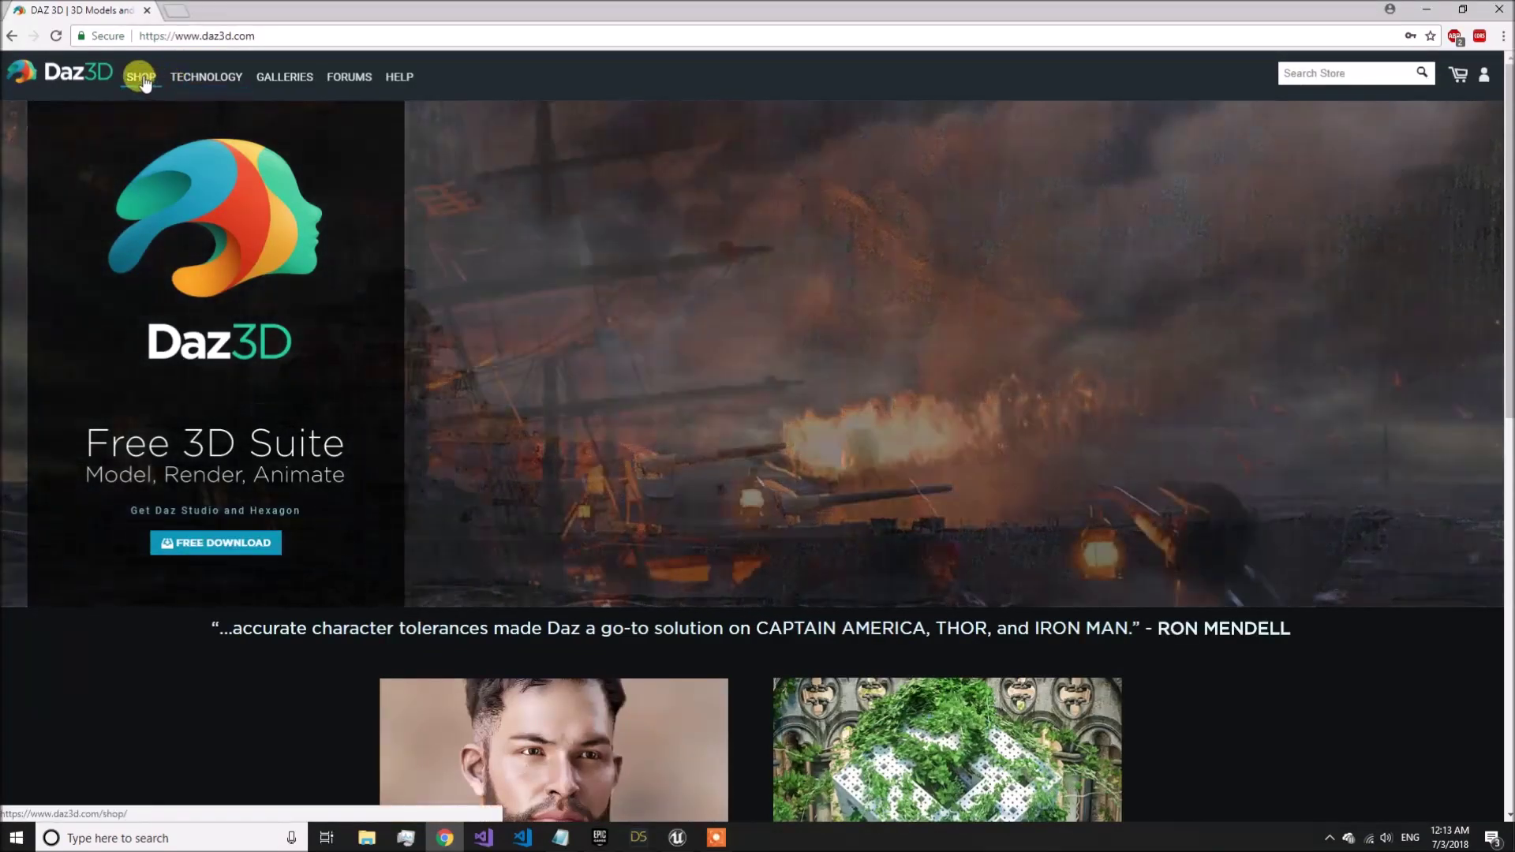
{"action": "left_click", "coordinate": [199, 10]}
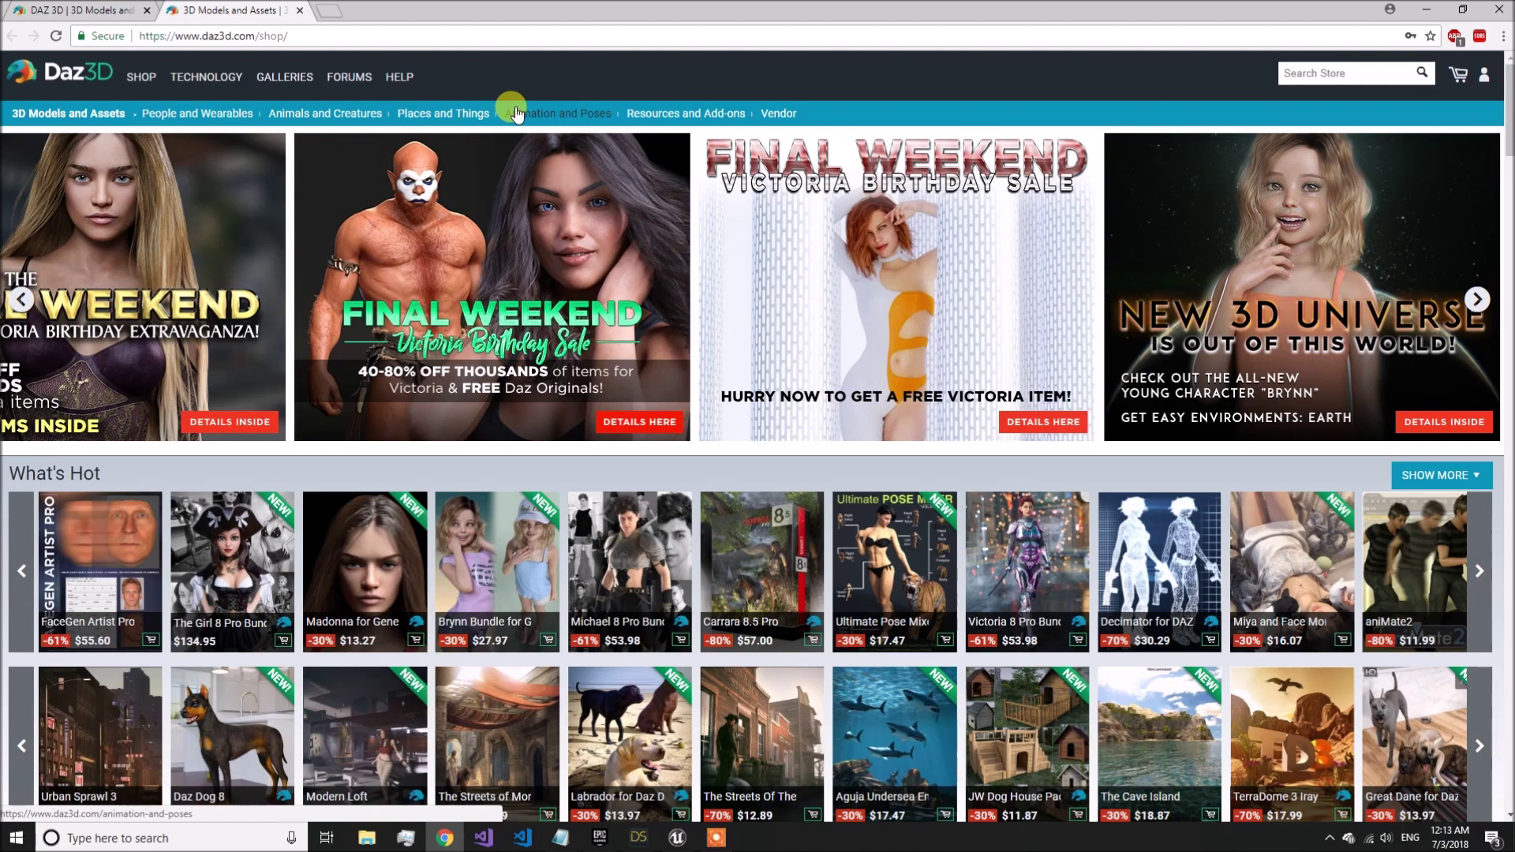
Browse the shop's model listings and open the Modern Loft product page in a new tab.
{"action": "scroll", "coordinate": [746, 301], "scroll_direction": "down", "scroll_amount": 8}
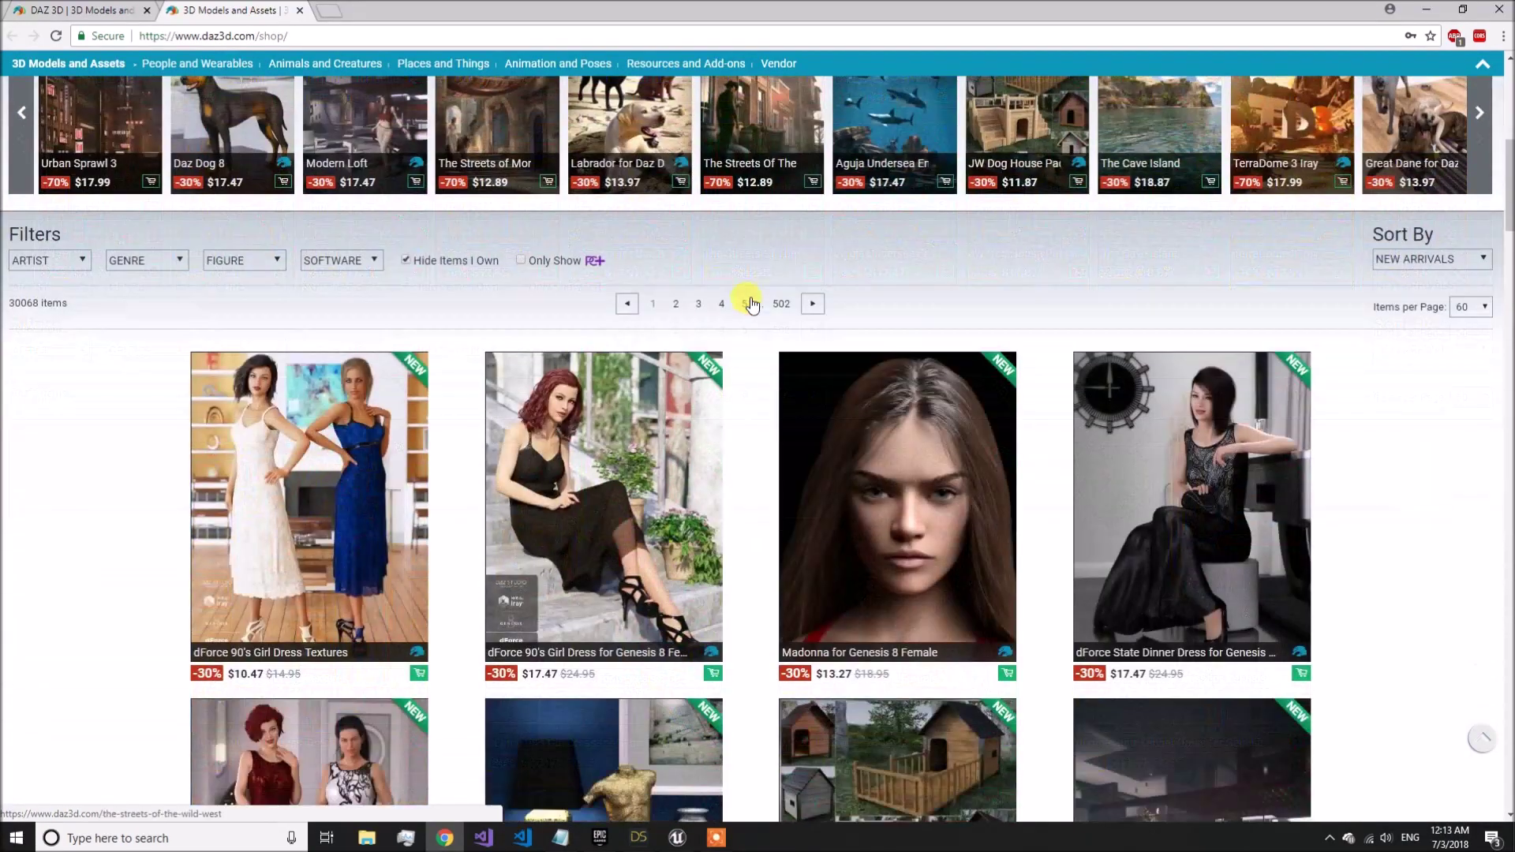
{"action": "scroll", "coordinate": [749, 300], "scroll_direction": "down", "scroll_amount": 2}
{"action": "middle_click", "coordinate": [1135, 608]}
{"action": "scroll", "coordinate": [1127, 600], "scroll_direction": "down", "scroll_amount": 2}
{"action": "key", "text": "ctrl+Tab"}
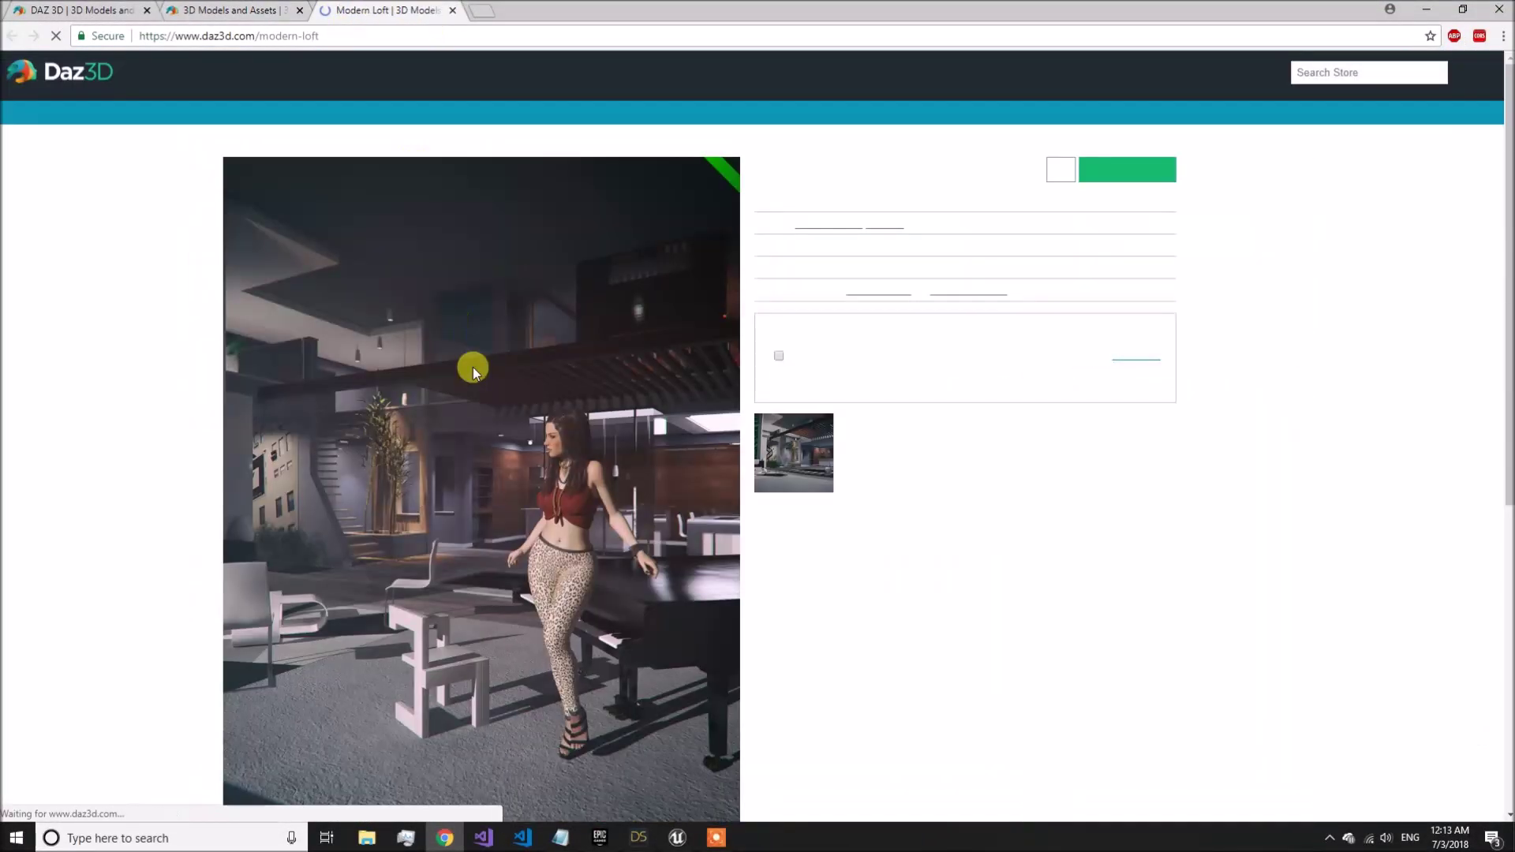
Examine the Modern Loft product page, highlighting its title and discounted price.
{"action": "left_click_drag", "start_coordinate": [227, 141], "coordinate": [360, 141]}
{"action": "left_click", "coordinate": [161, 258]}
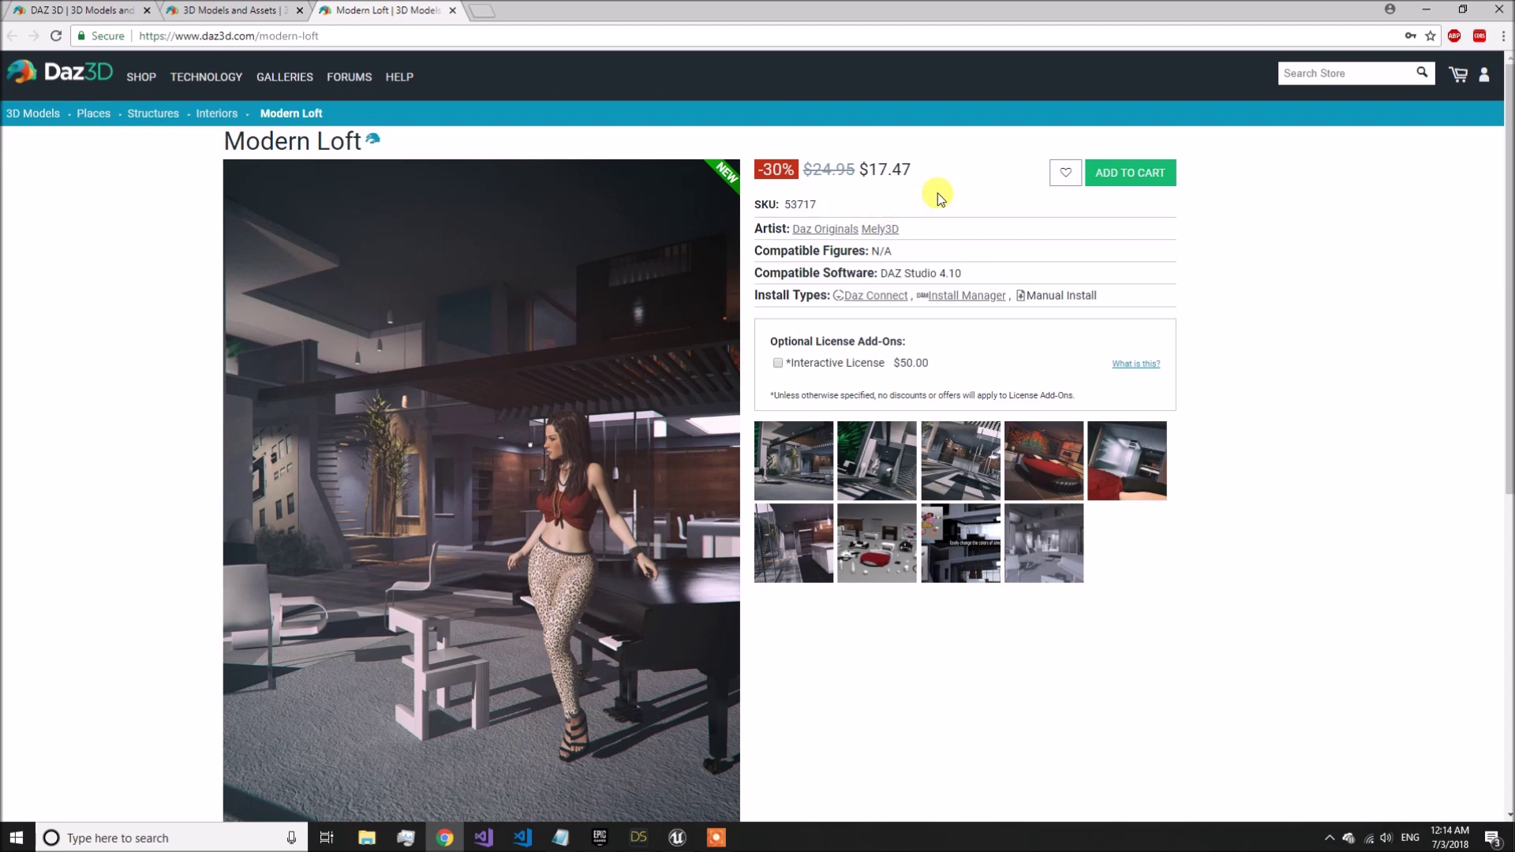
{"action": "left_click_drag", "start_coordinate": [930, 169], "coordinate": [871, 163]}
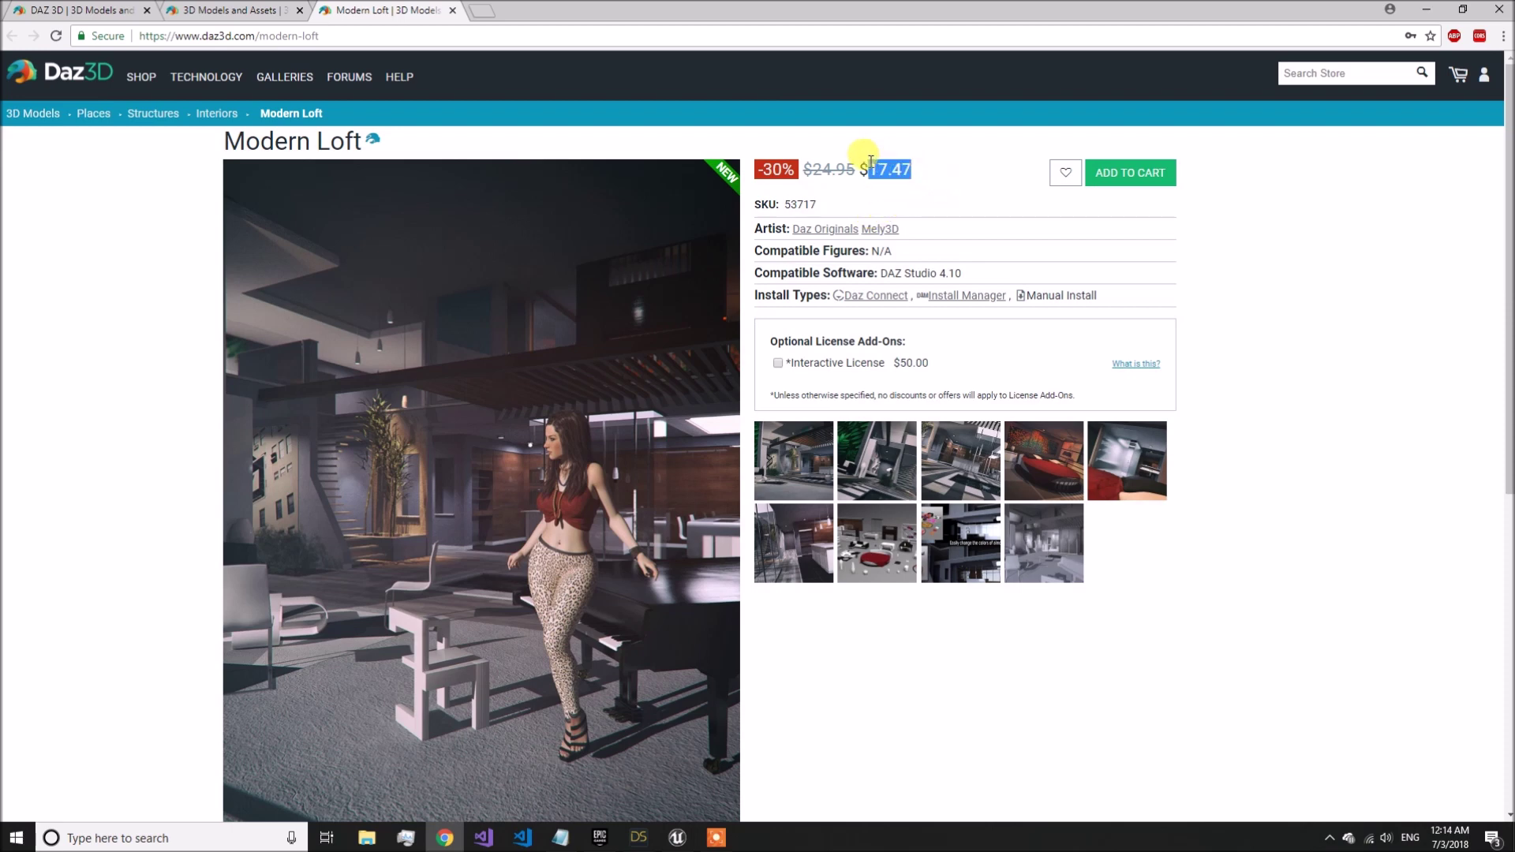
{"action": "left_click", "coordinate": [923, 183]}
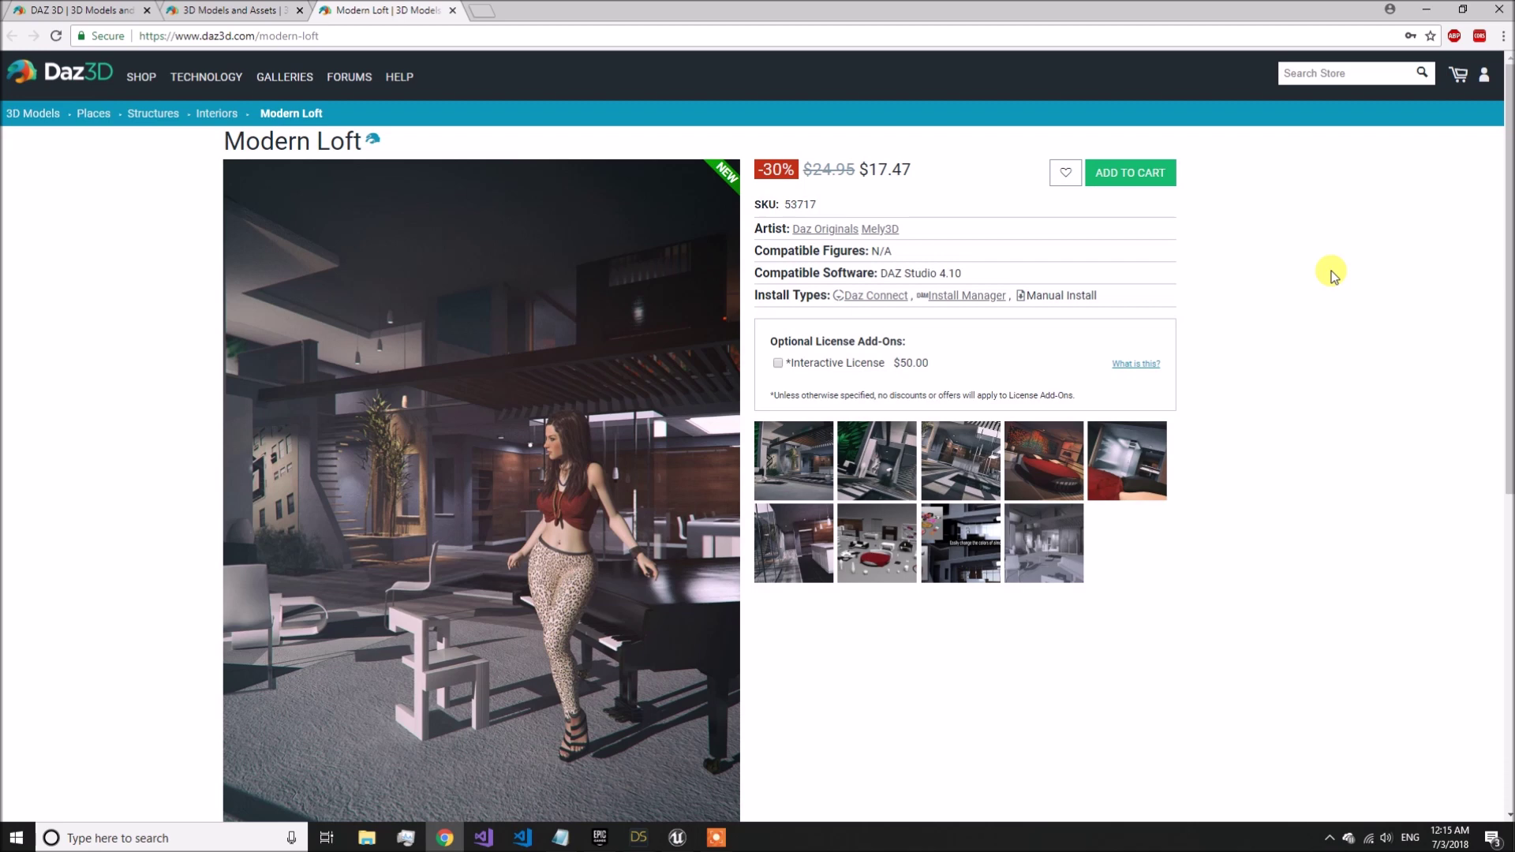
Examine the Interactive License add-on by ticking and unticking it, and read through the Modern Loft details and included items.
{"action": "left_click_drag", "start_coordinate": [934, 364], "coordinate": [788, 362]}
{"action": "left_click", "coordinate": [790, 363]}
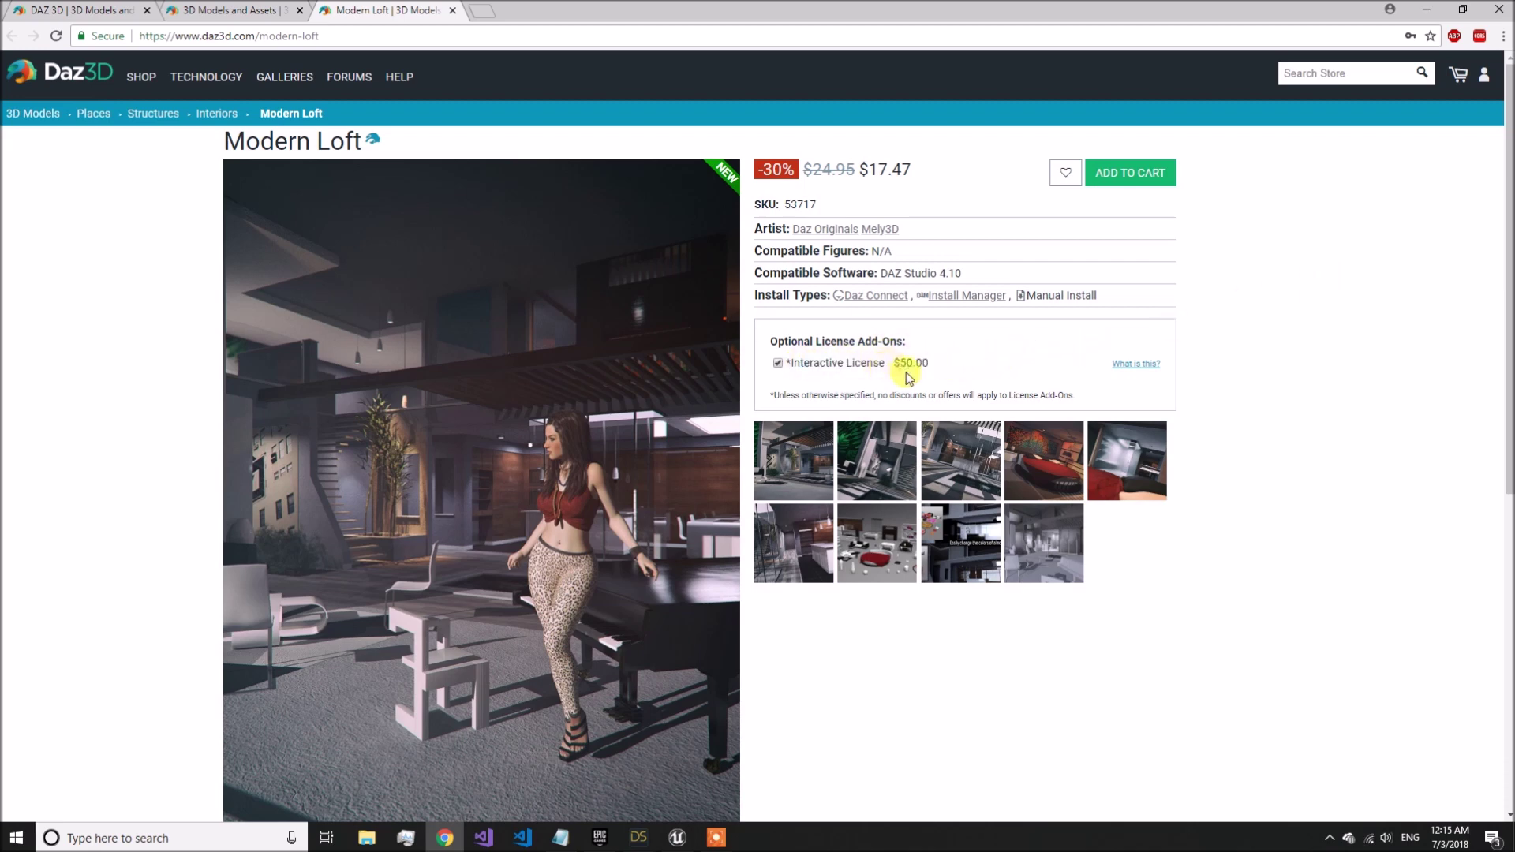
{"action": "left_click", "coordinate": [778, 363]}
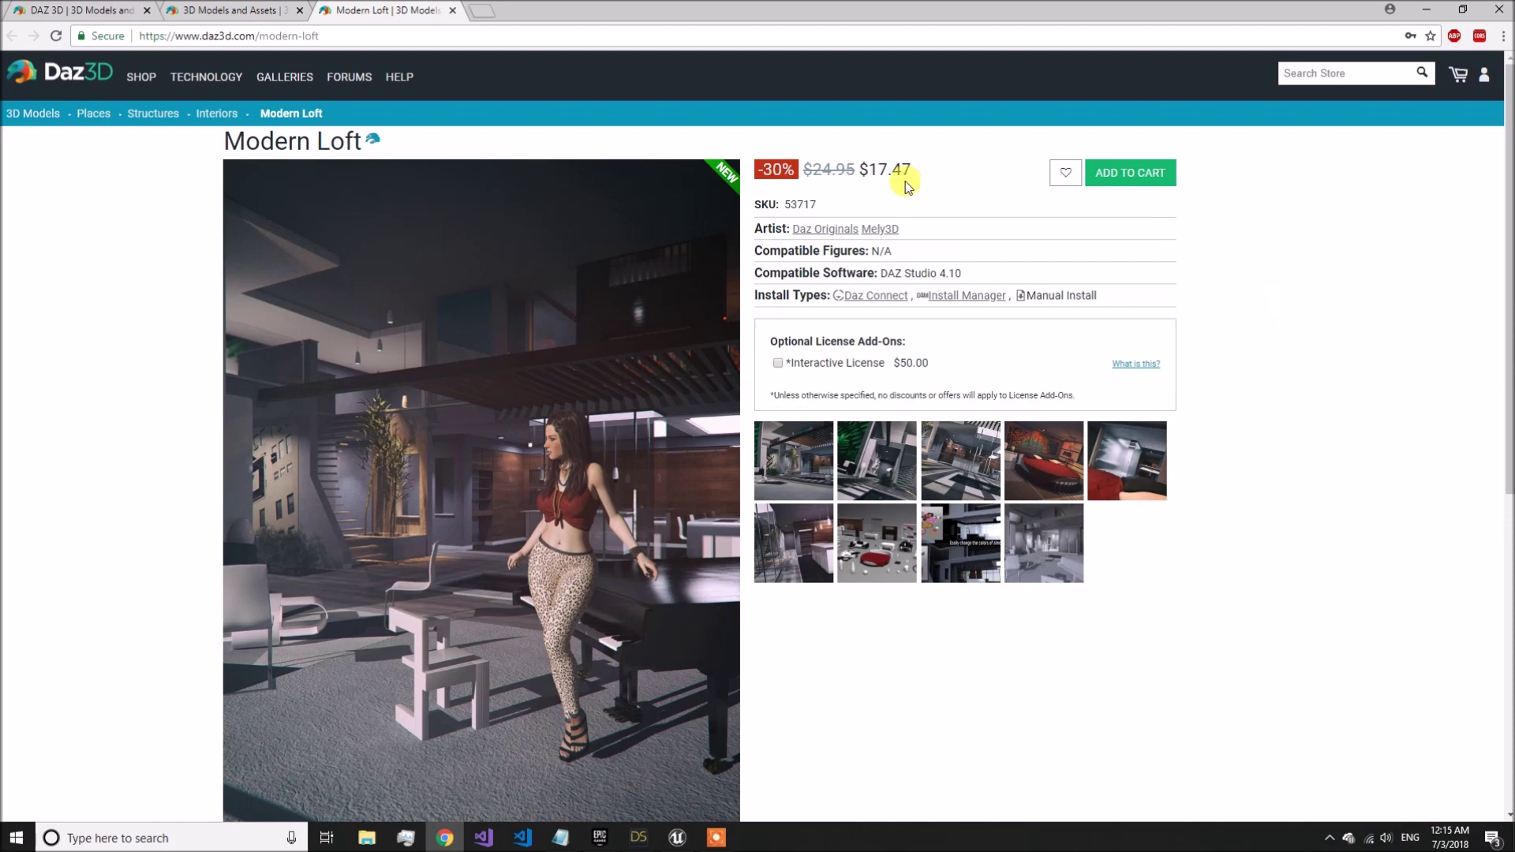
{"action": "scroll", "coordinate": [693, 292], "scroll_direction": "down", "scroll_amount": 8}
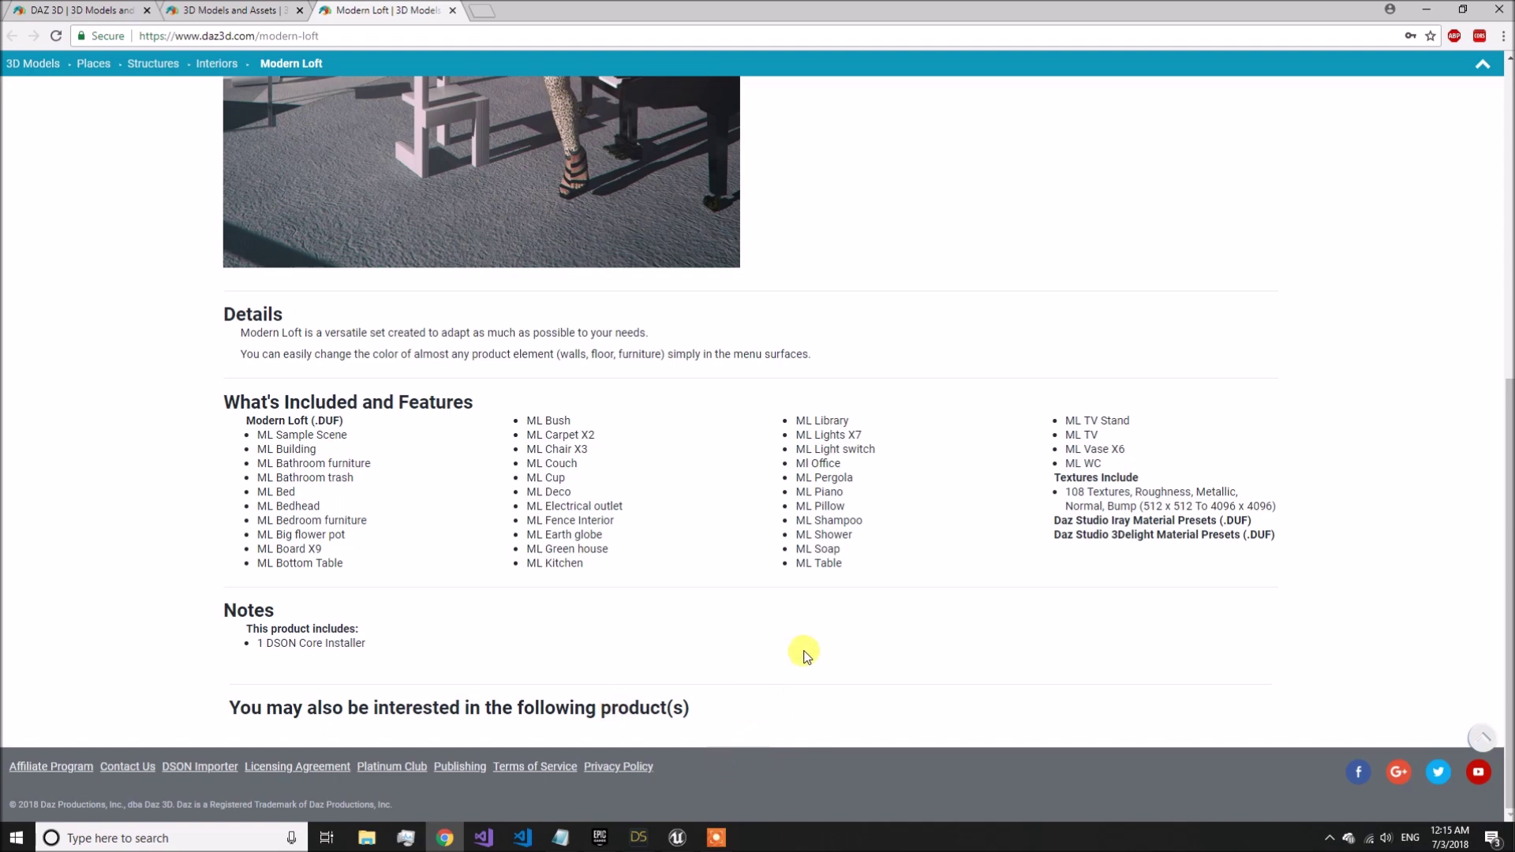
{"action": "scroll", "coordinate": [892, 517], "scroll_direction": "up", "scroll_amount": 10}
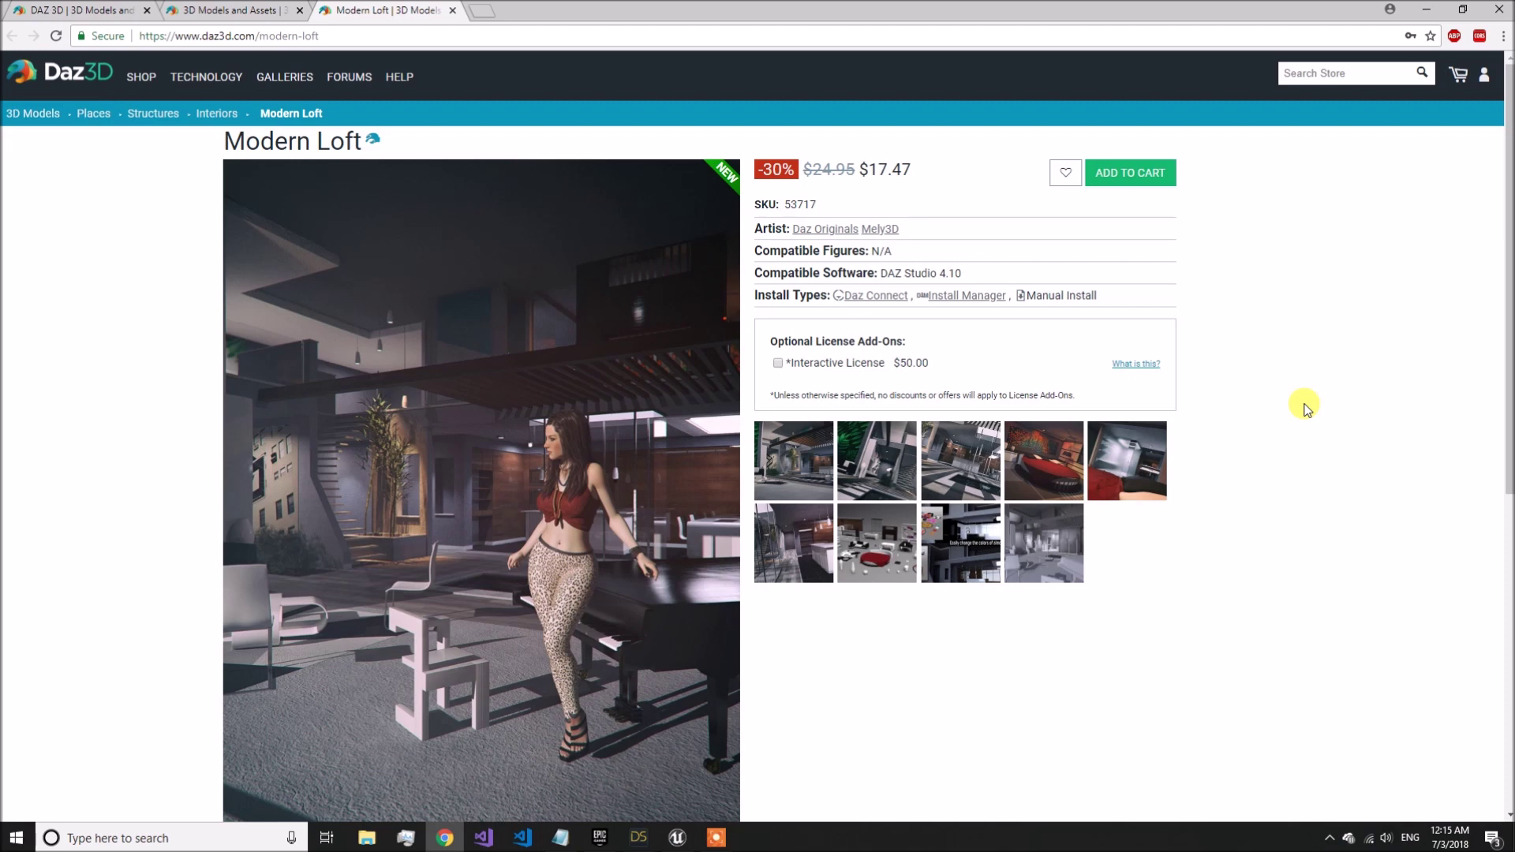
Switch to Unreal Engine and play the ThirdPersonExampleMap level in a new window.
{"action": "left_click", "coordinate": [677, 837]}
{"action": "right_click_drag", "start_coordinate": [809, 332], "coordinate": [558, 337]}
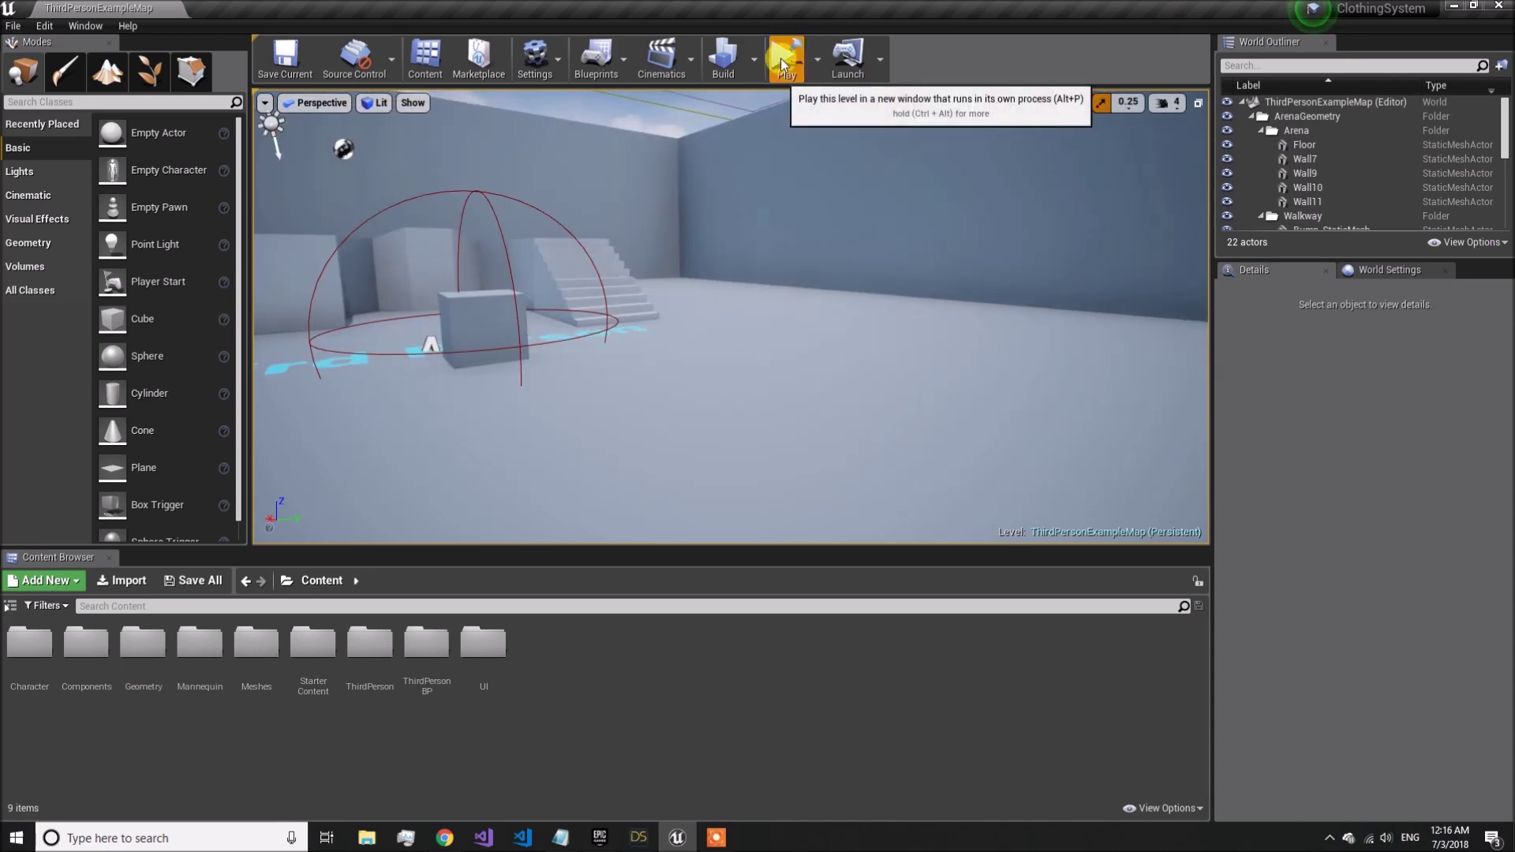
{"action": "left_click", "coordinate": [734, 337]}
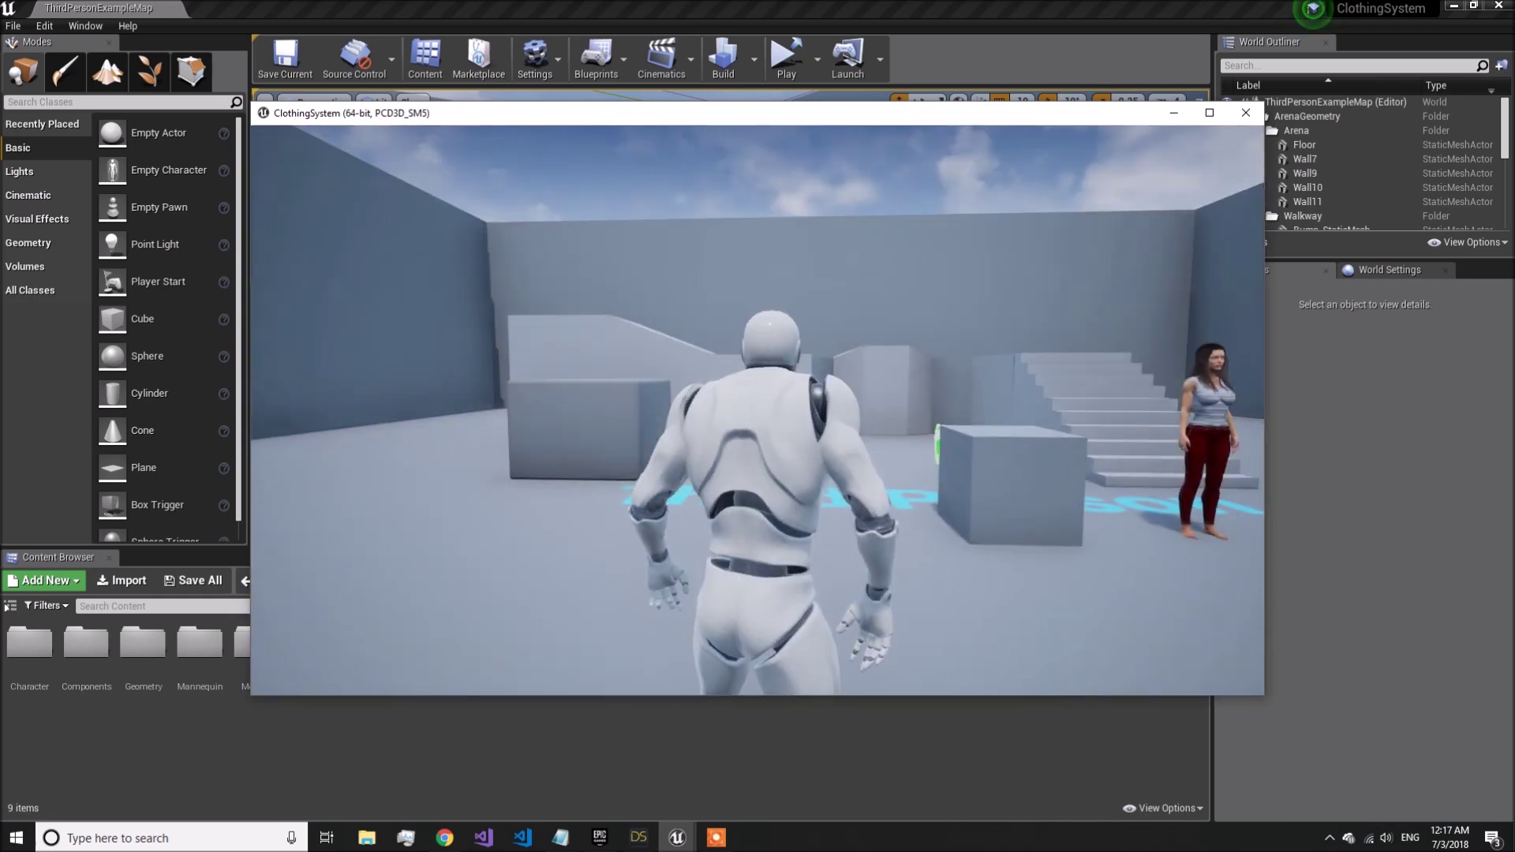
Walk the mannequin around the female character to the wardrobe cube and open the wardrobe.
{"action": "key", "text": "w"}
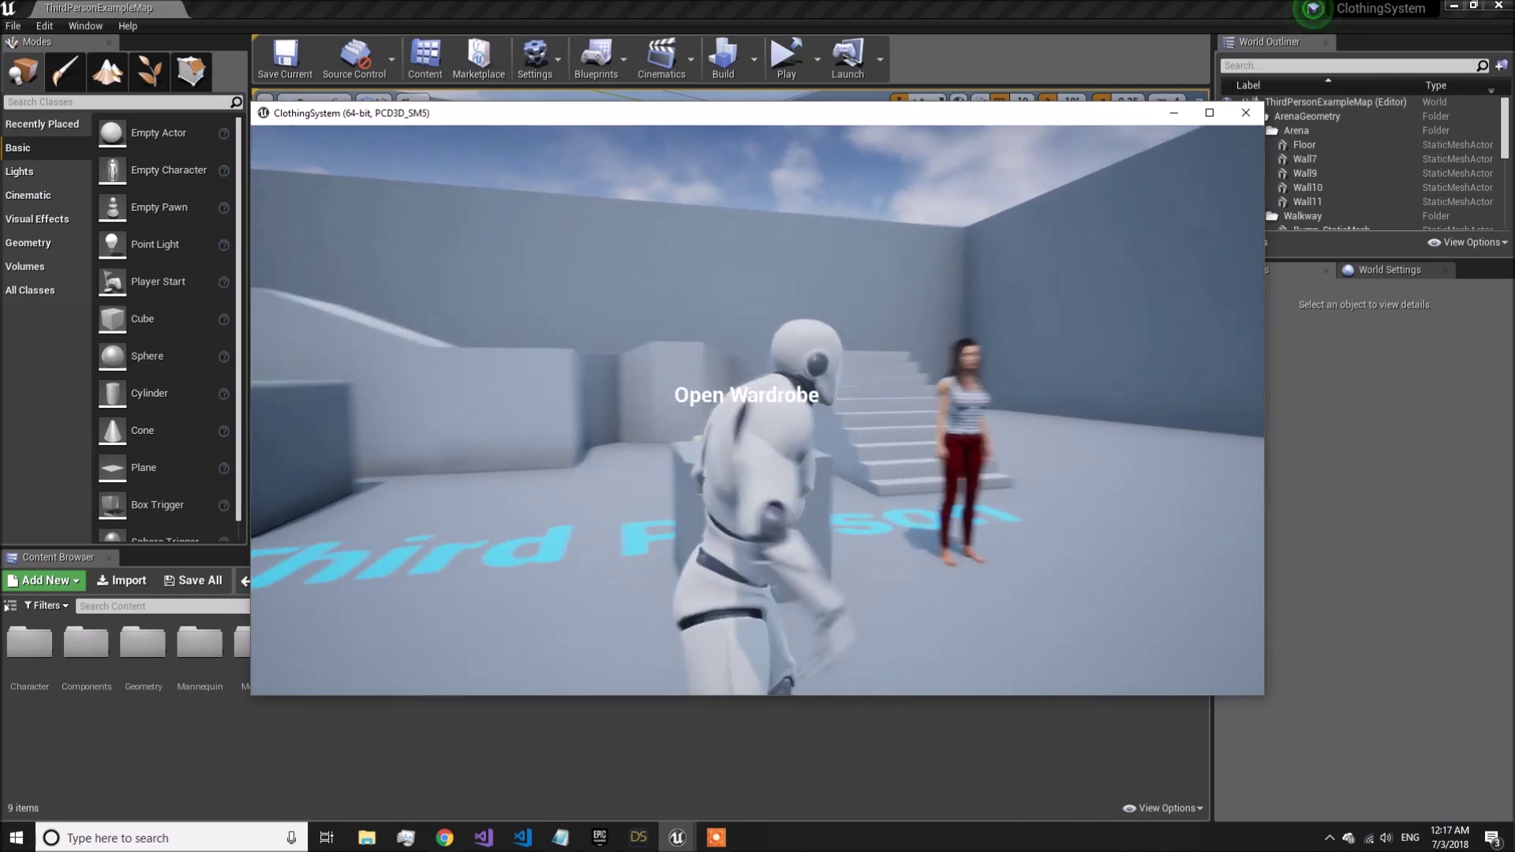
{"action": "key", "text": "w"}
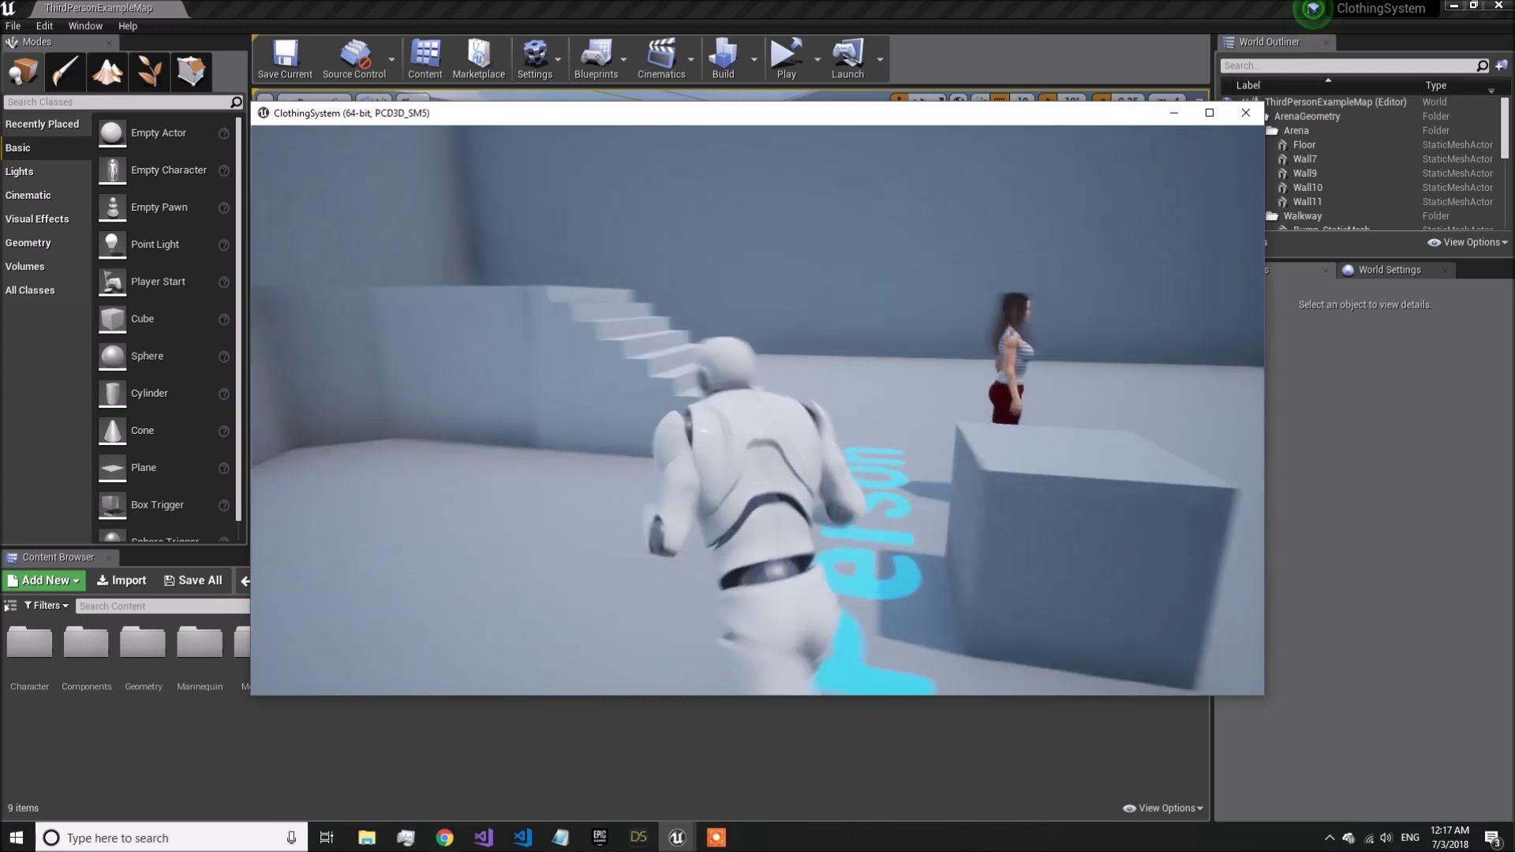
{"action": "key", "text": "w"}
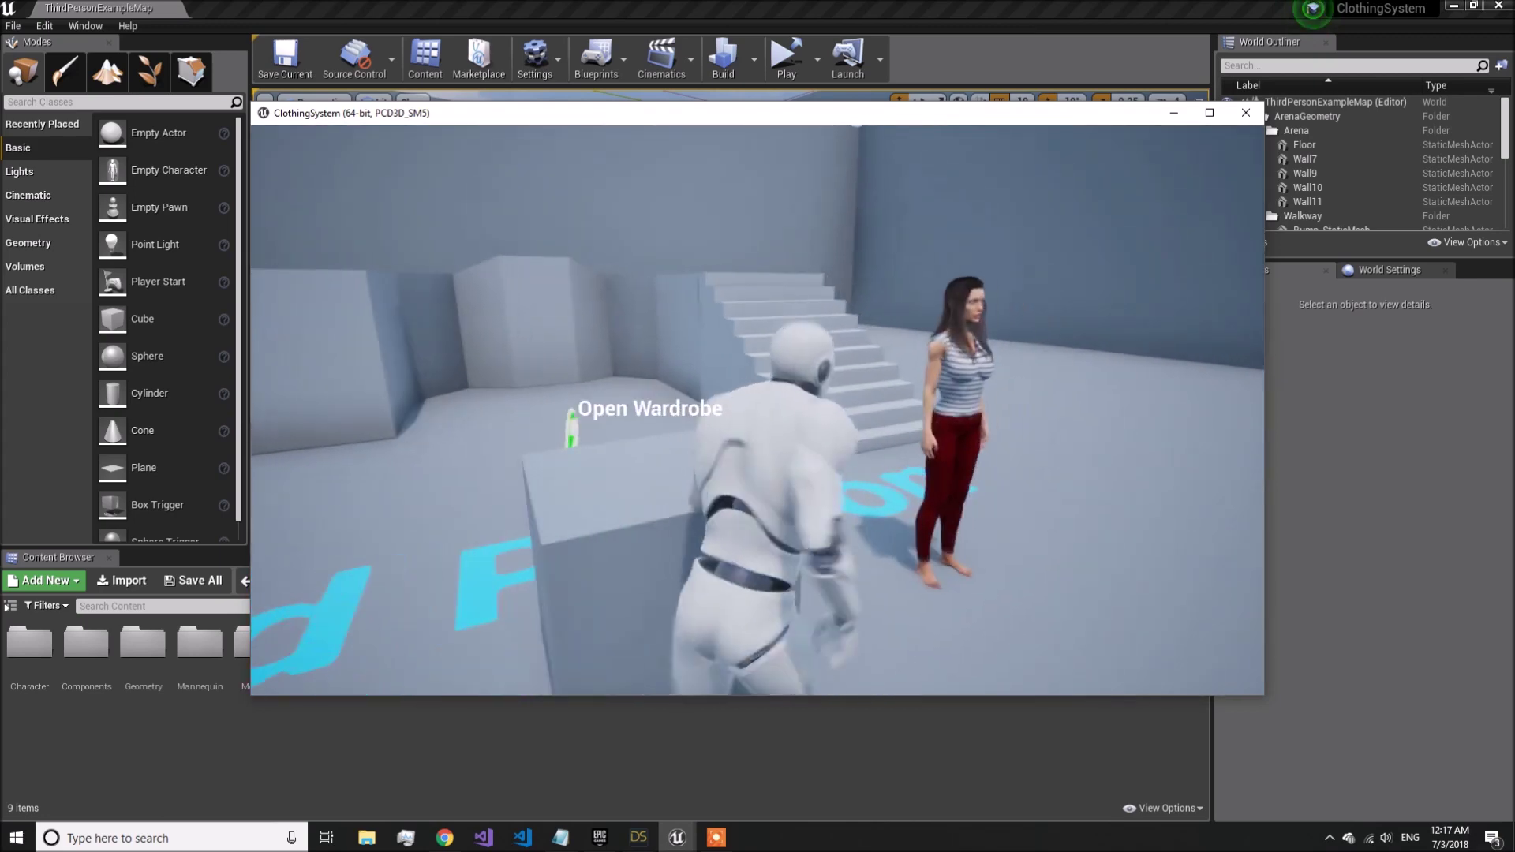
{"action": "key", "text": "w"}
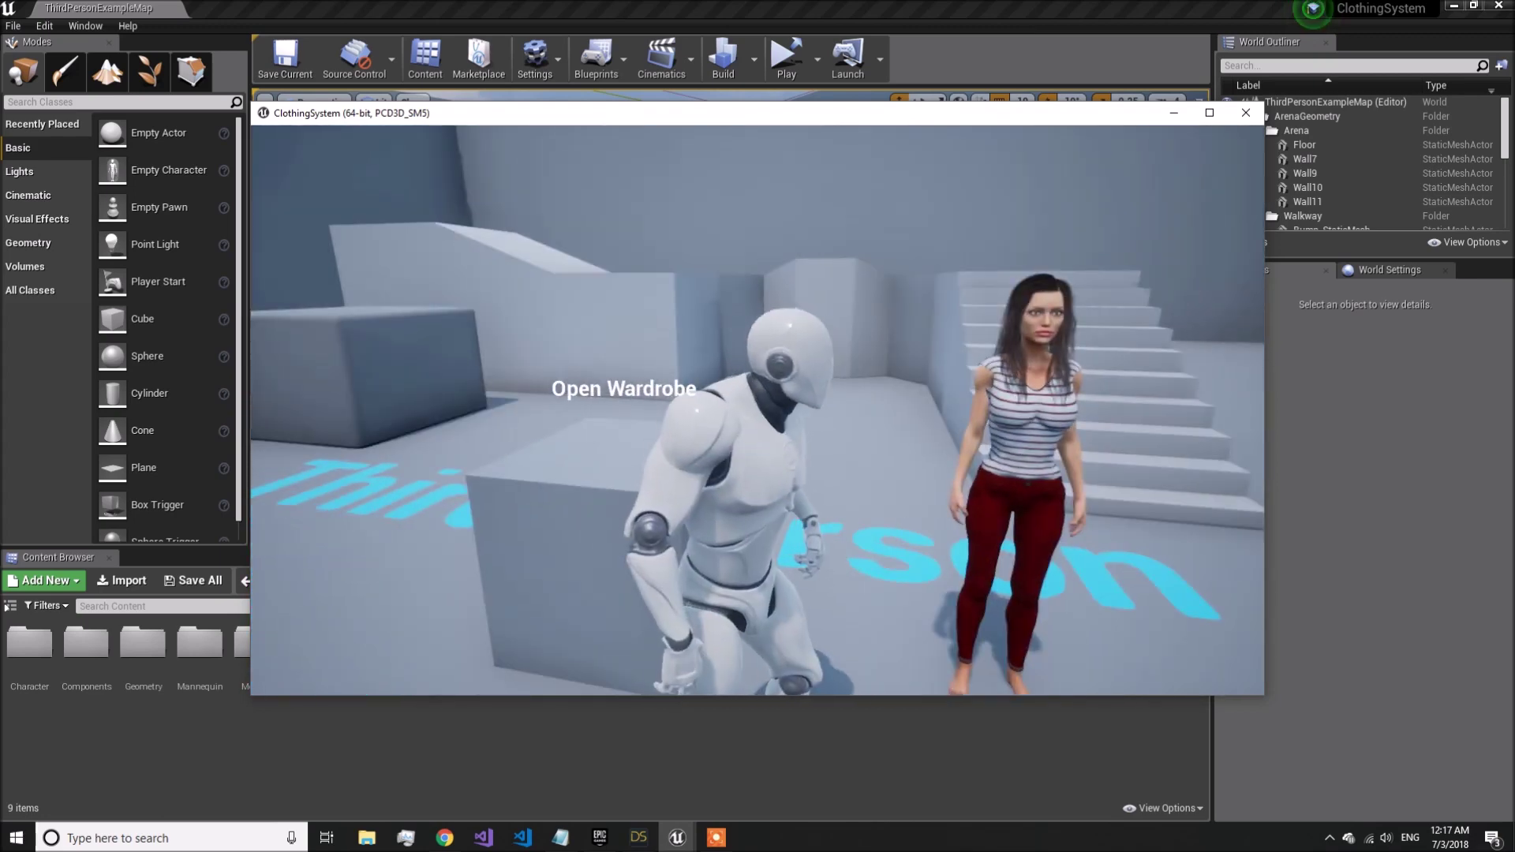
{"action": "key", "text": "w"}
{"action": "key", "text": "e"}
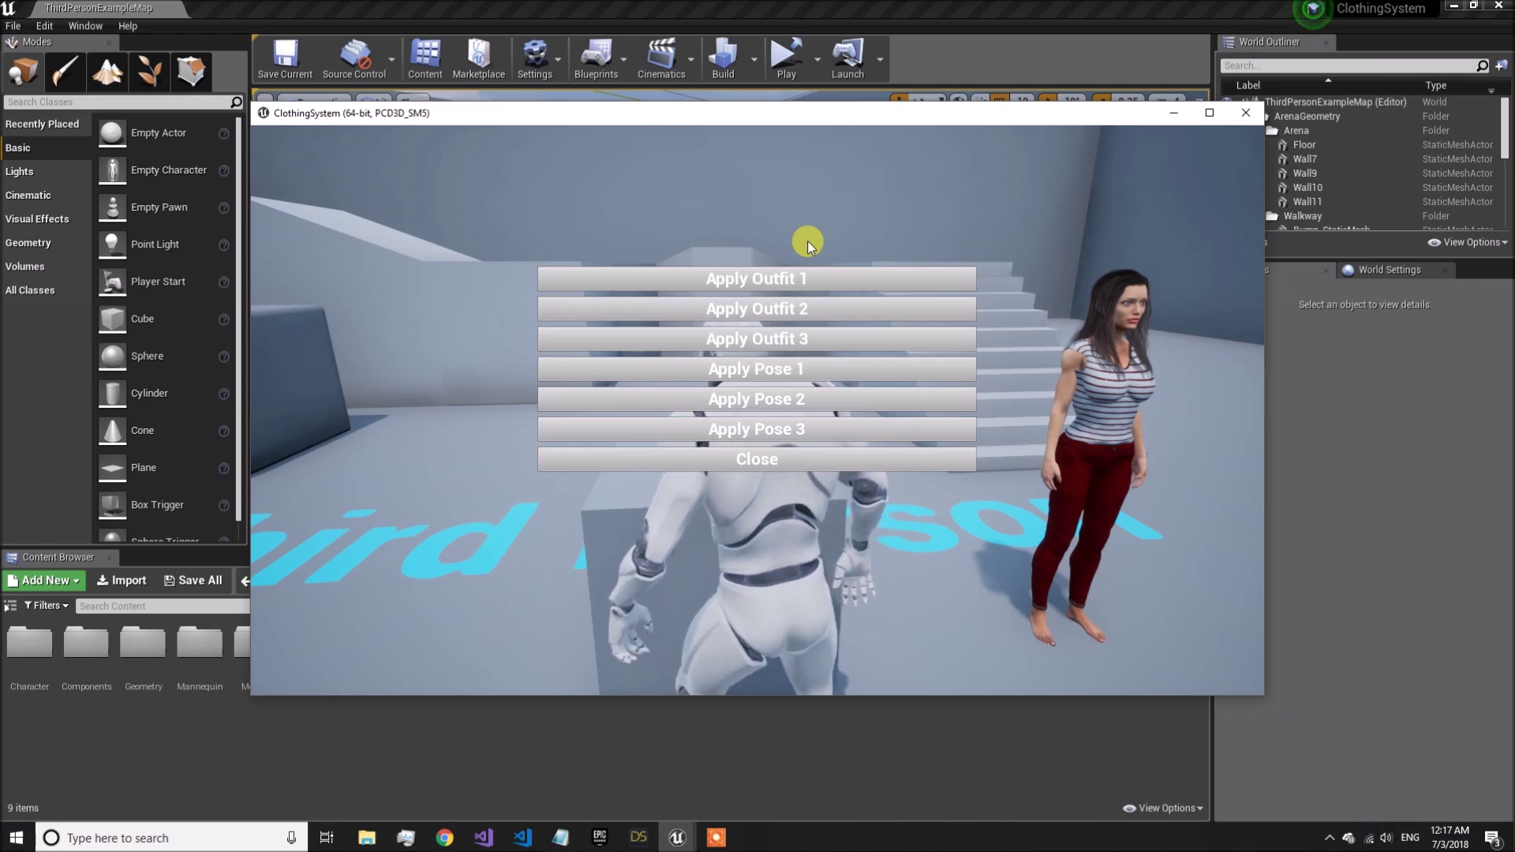
Apply Pose 1, Pose 2 and Pose 3 in turn to the female character and close the wardrobe.
{"action": "left_click", "coordinate": [790, 369]}
{"action": "left_click", "coordinate": [801, 400]}
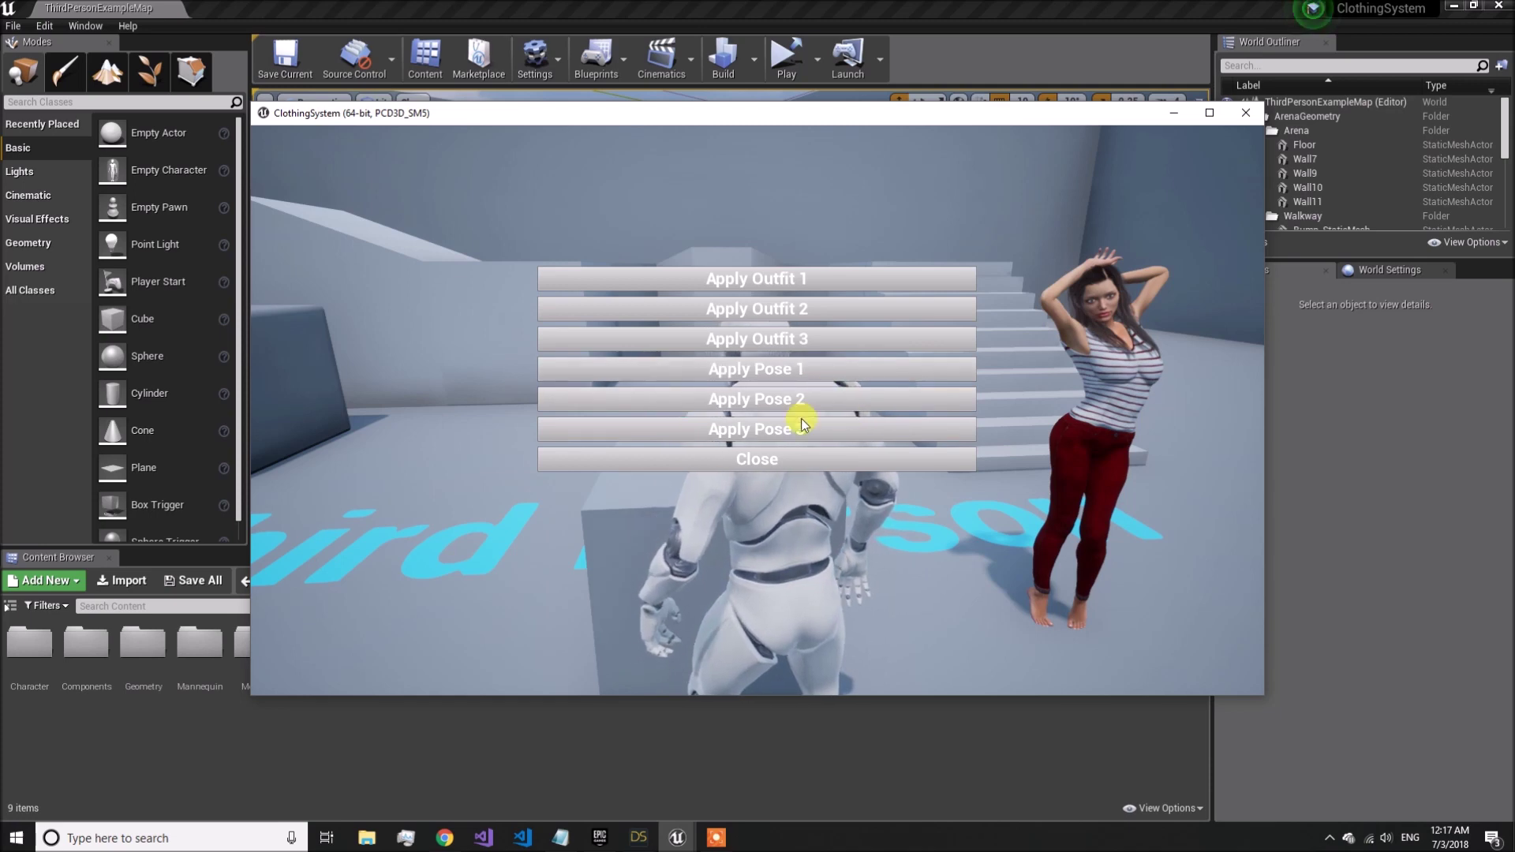
{"action": "left_click", "coordinate": [804, 427]}
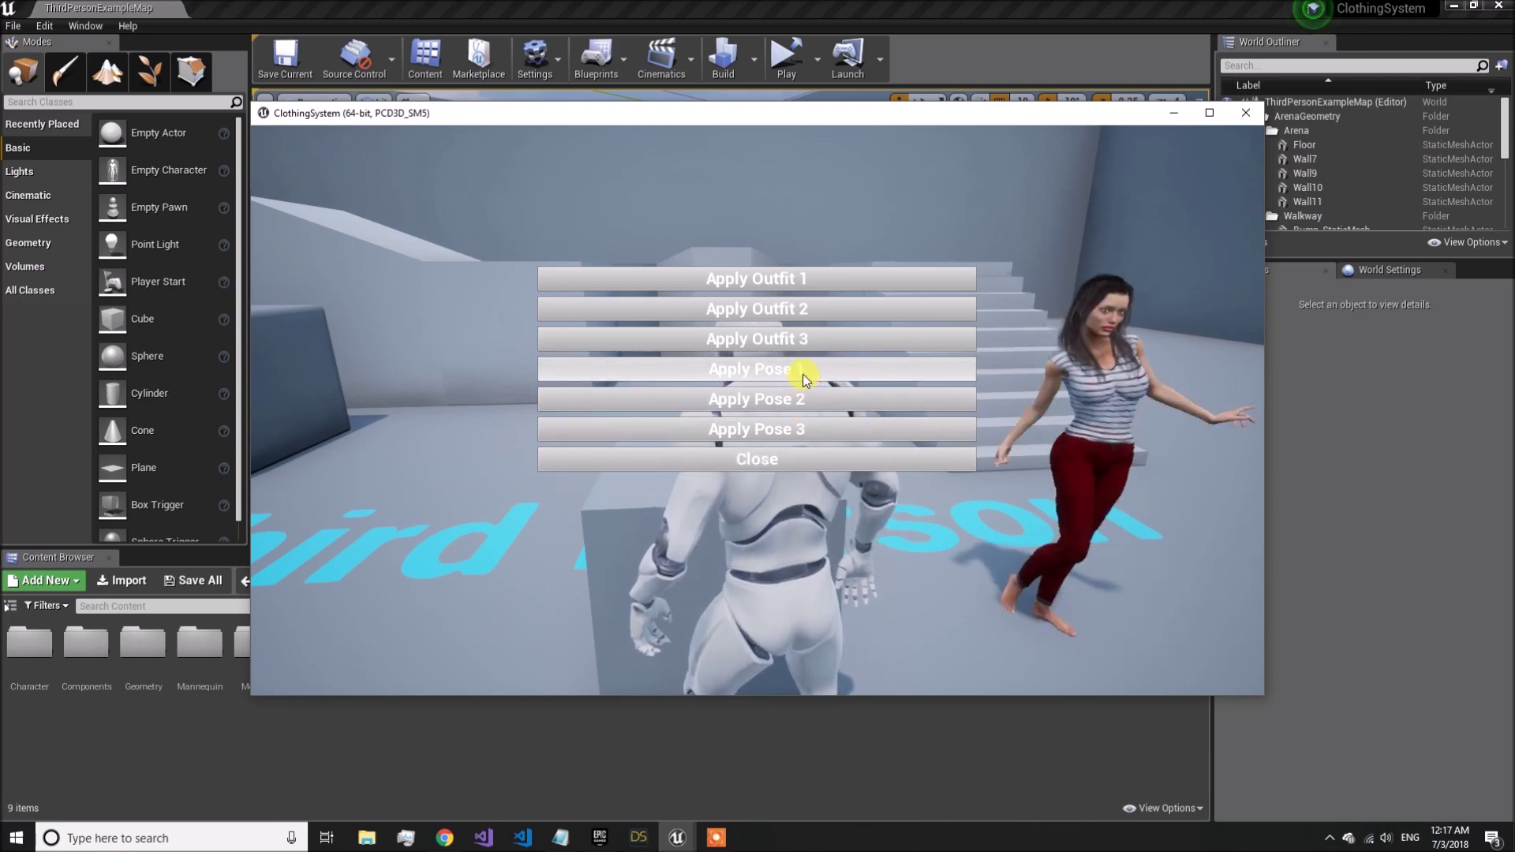
{"action": "left_click", "coordinate": [786, 457]}
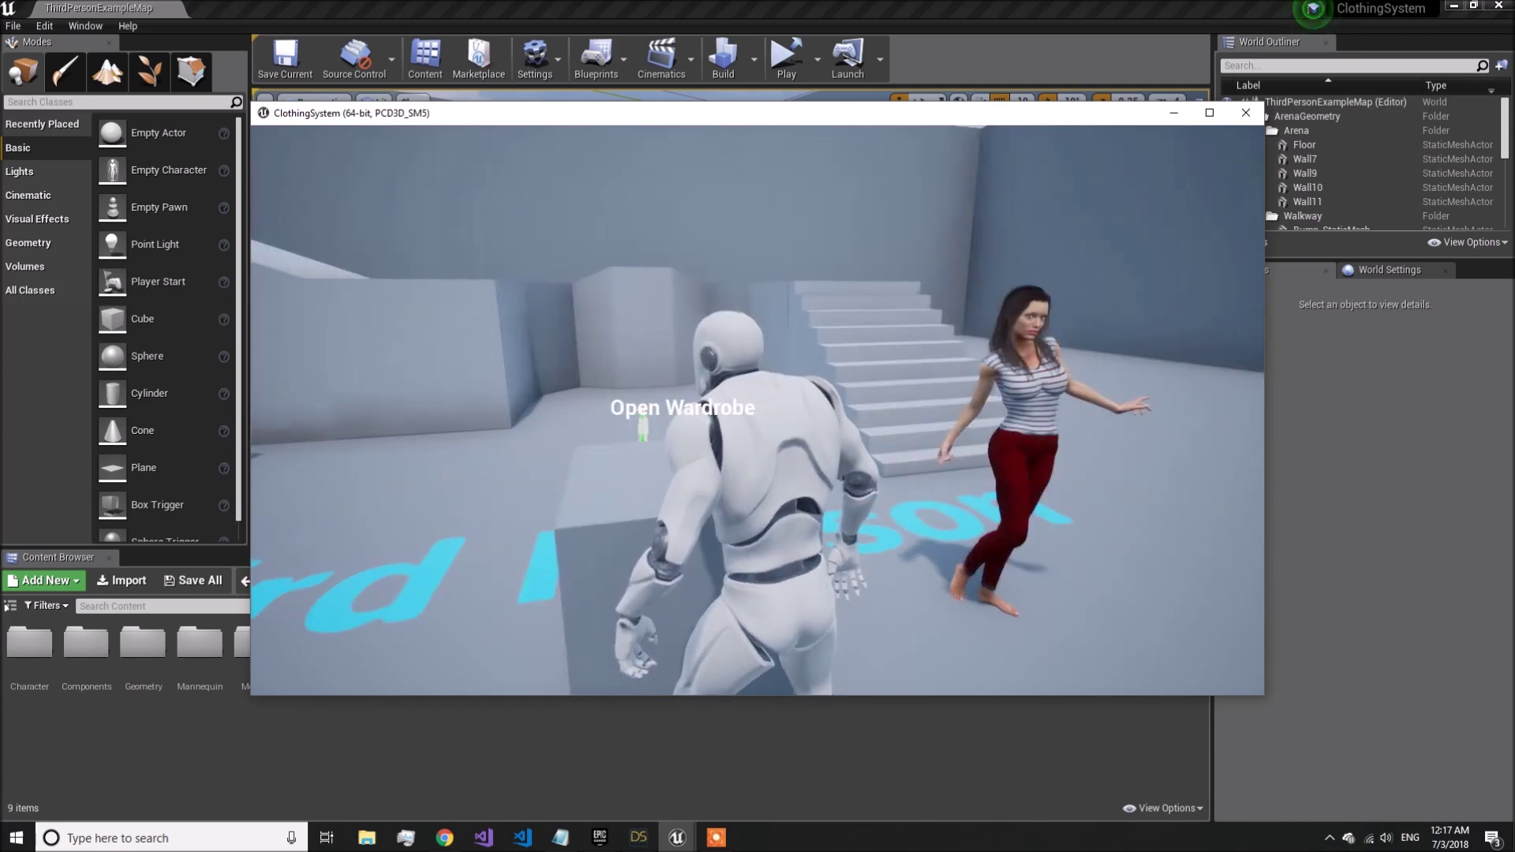